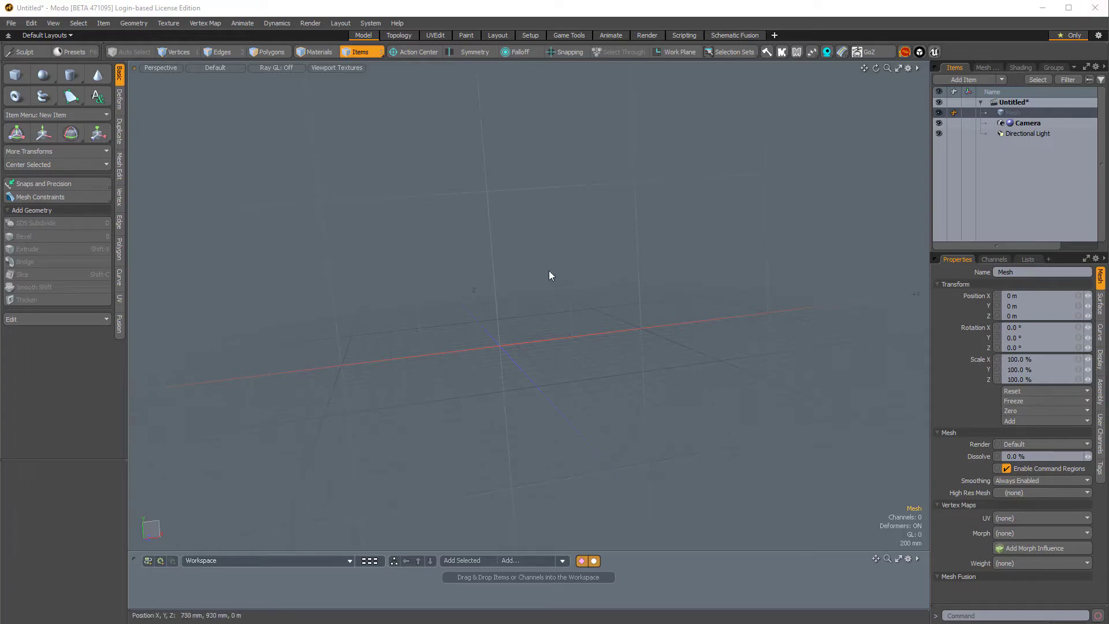
alt+drag(549, 270, 520, 248)
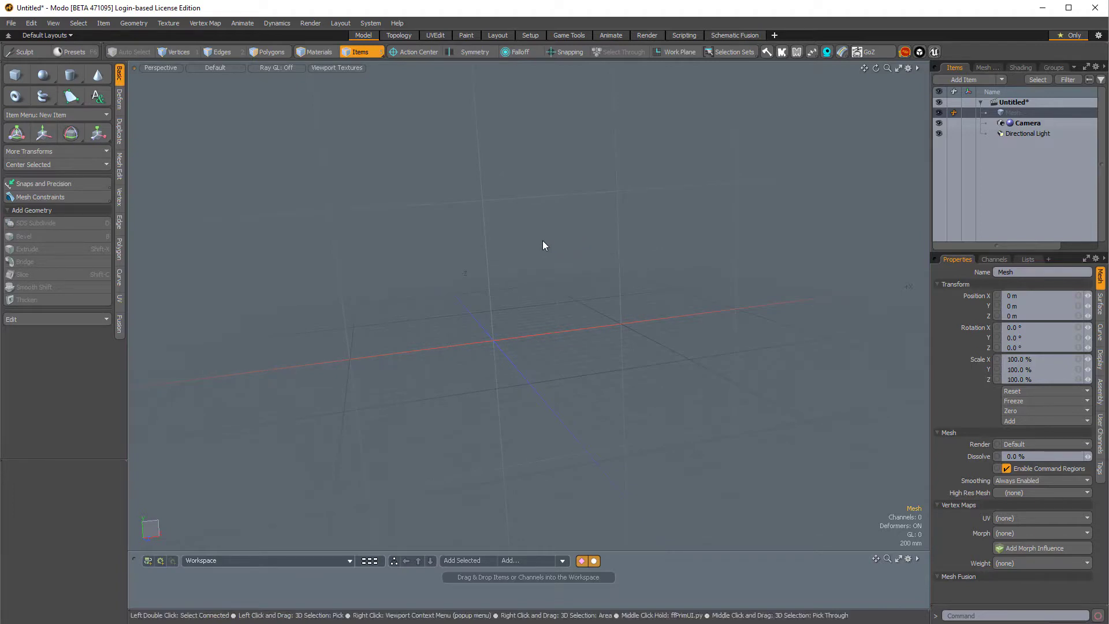
alt+drag(489, 270, 562, 284)
alt+drag(549, 240, 553, 239)
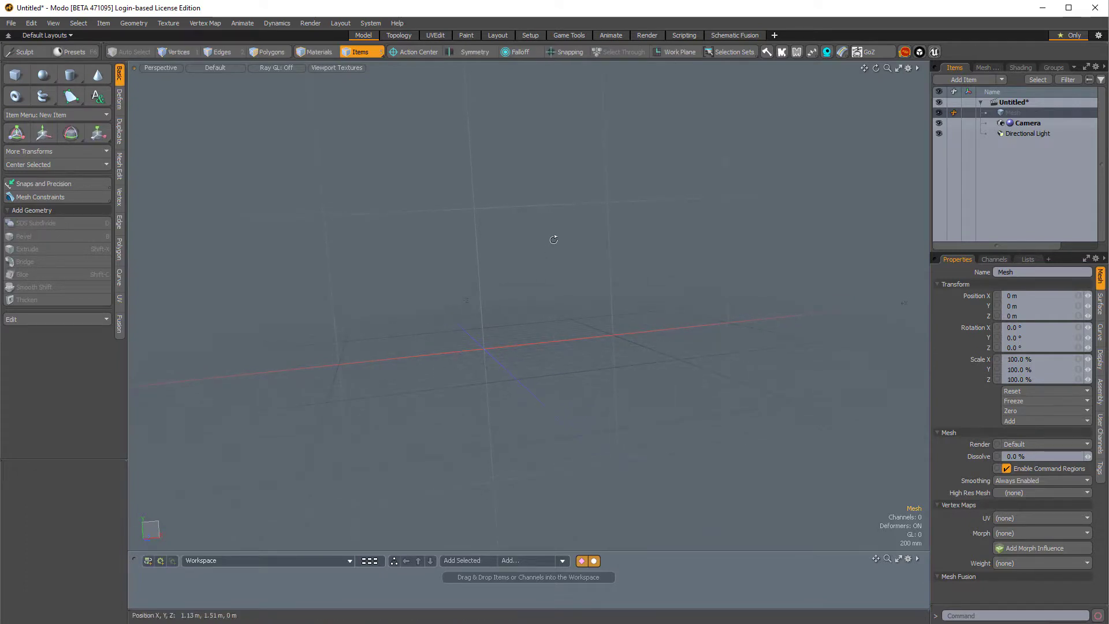
mouse_move(525, 285)
ctrl+alt+mouse_down()
mouse_move(527, 311)
mouse_move(545, 285)
ctrl+alt+mouse_up()
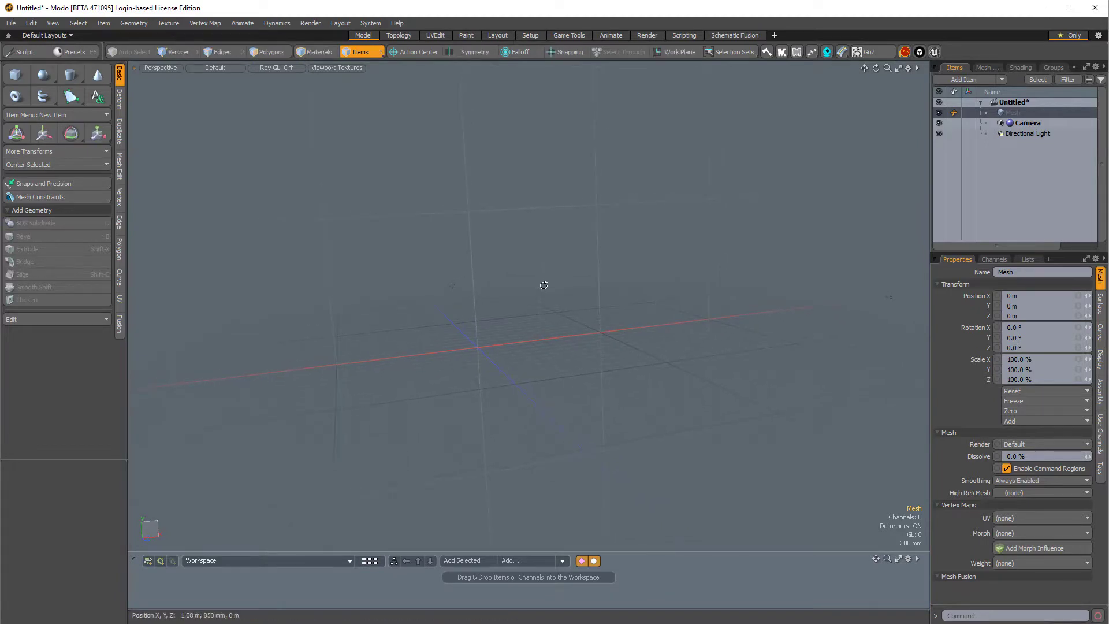
Import the Ed_FO_Revendroid_Head_001 OBJ file into the scene with its units in meters
click(12, 26)
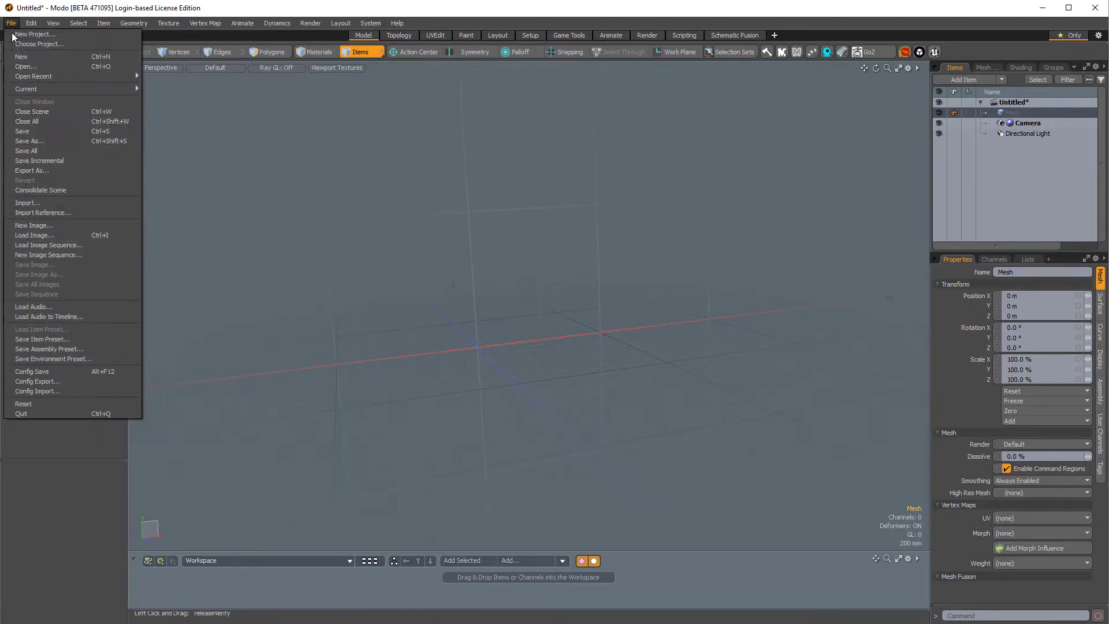
click(36, 202)
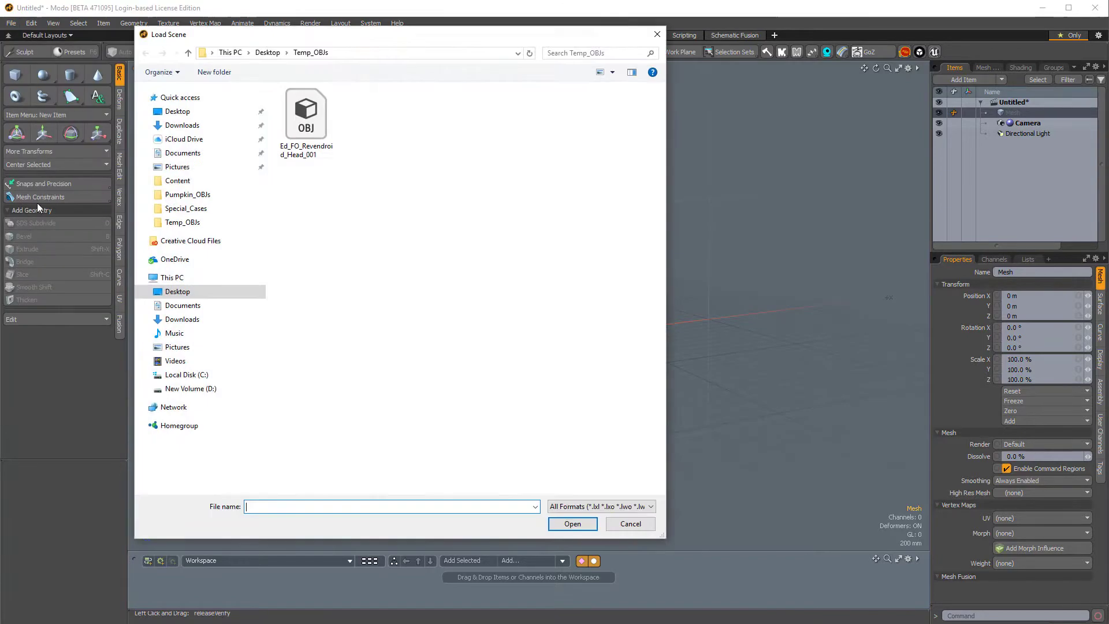
double_click(308, 120)
mouse_move(710, 134)
mouse_down()
mouse_move(739, 138)
mouse_move(705, 139)
mouse_up()
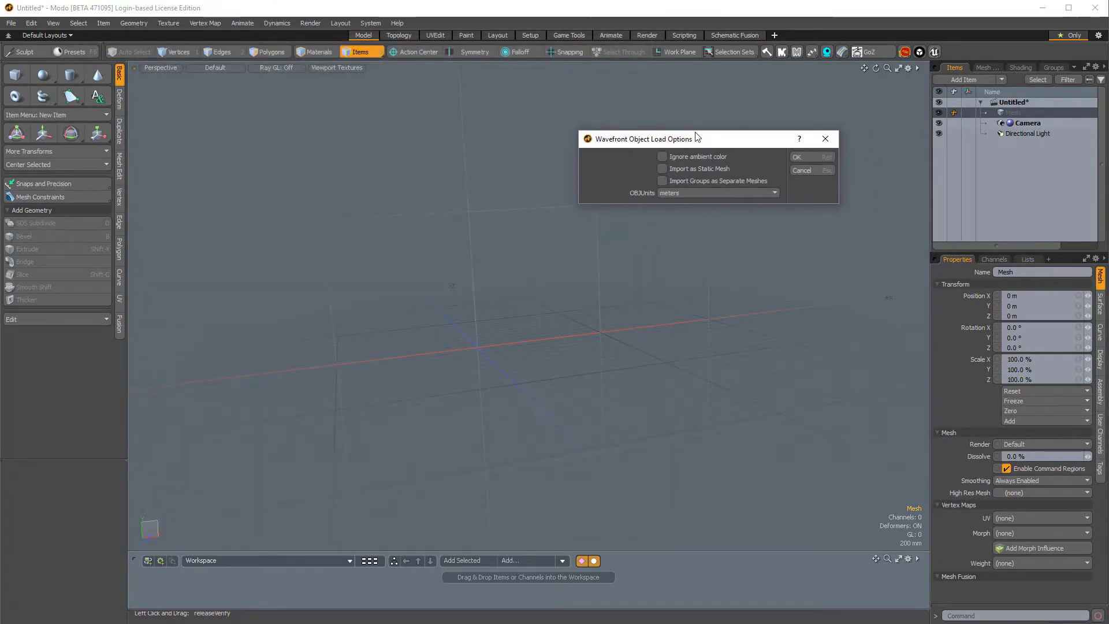
click(806, 161)
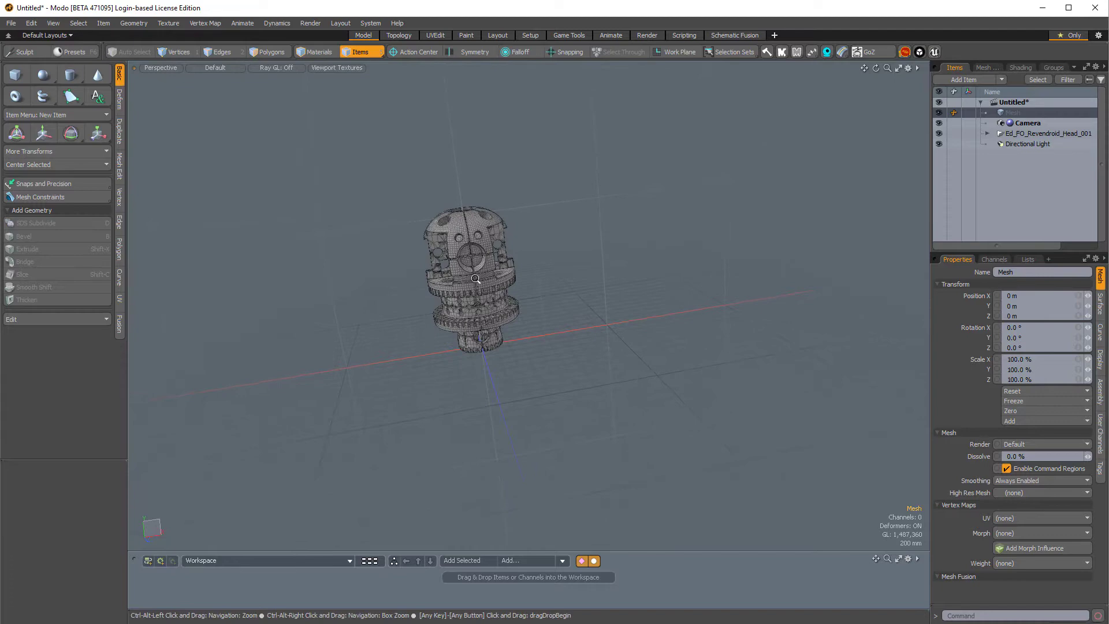
Examine the imported head model from several angles, including its rings and its base
ctrl+alt+drag(475, 279, 566, 314)
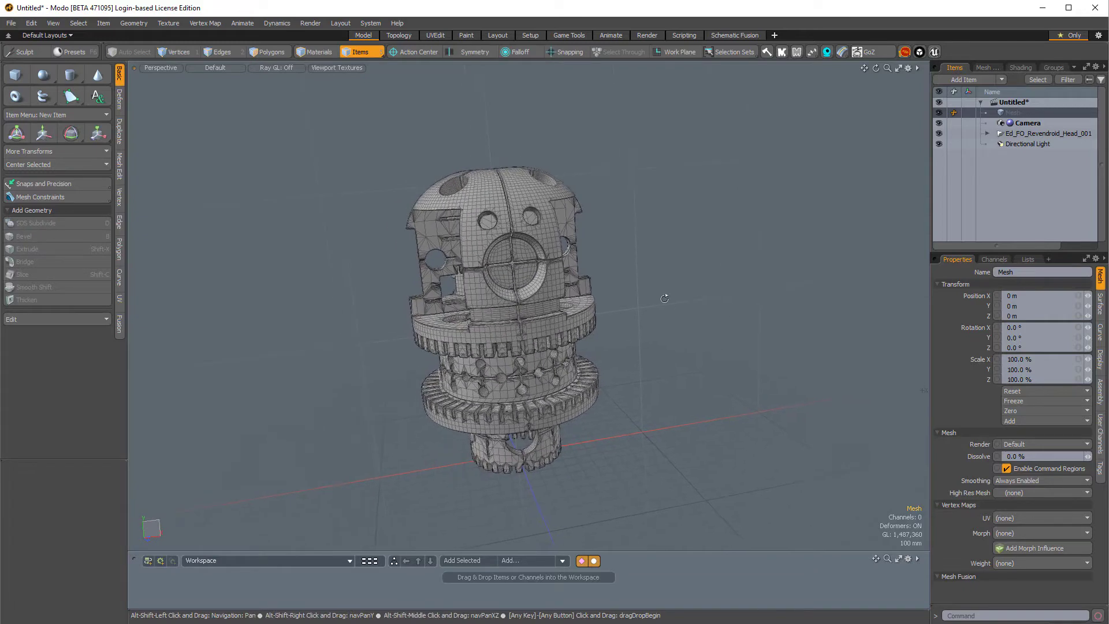
alt+drag(664, 299, 570, 362)
alt+drag(586, 306, 506, 301)
alt+drag(535, 373, 541, 454)
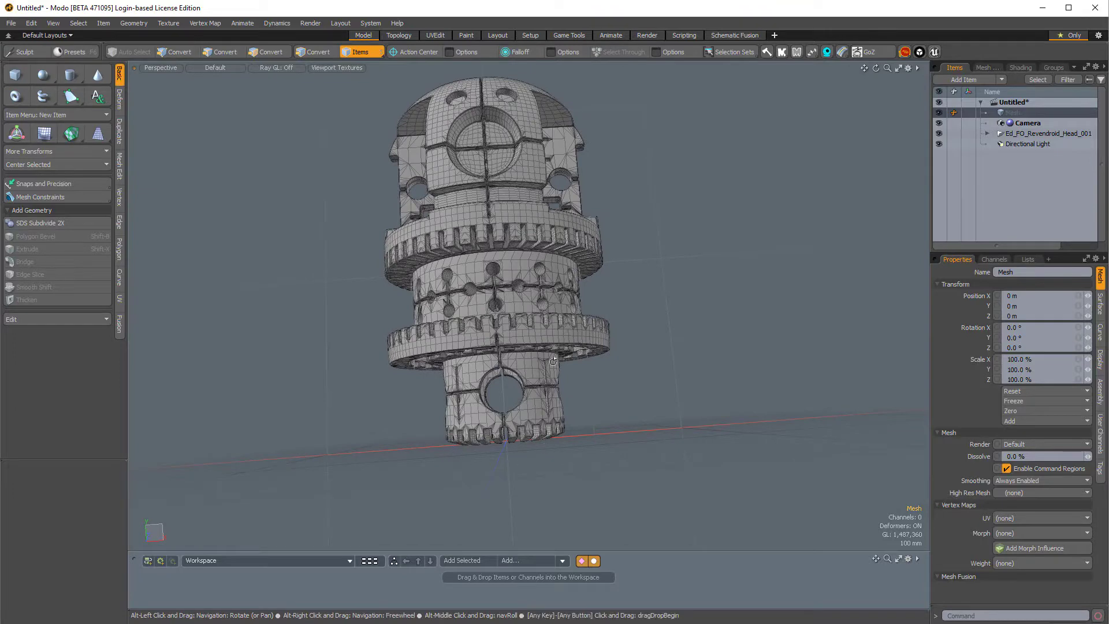
alt+drag(459, 443, 708, 357)
alt+drag(641, 343, 575, 232)
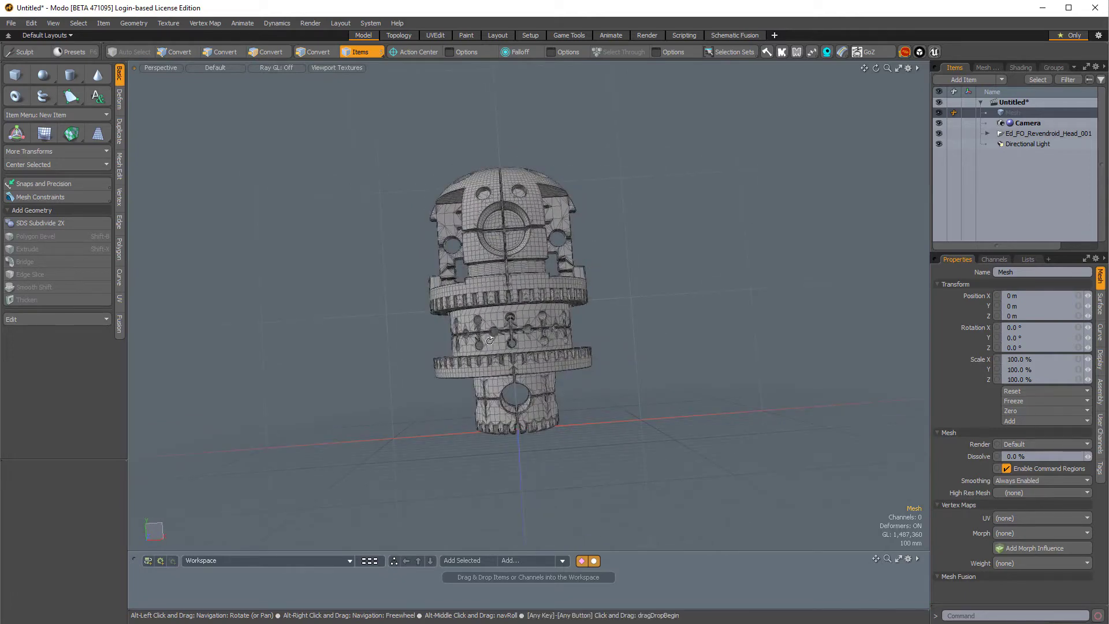
alt+drag(489, 341, 513, 296)
scroll(563, 352, up, 5)
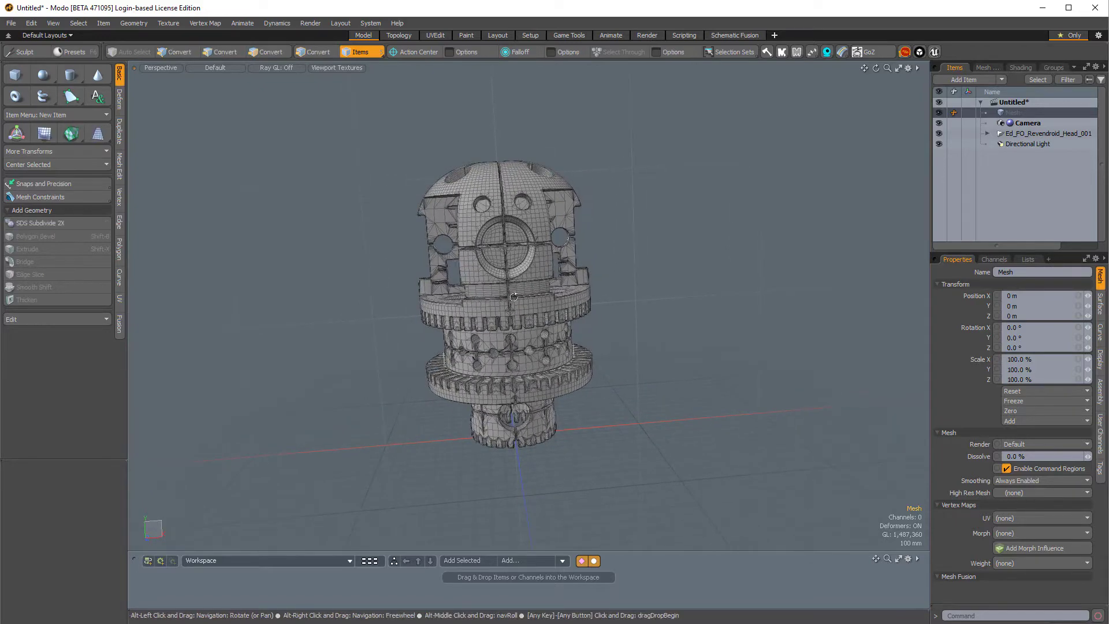
alt+drag(653, 288, 708, 313)
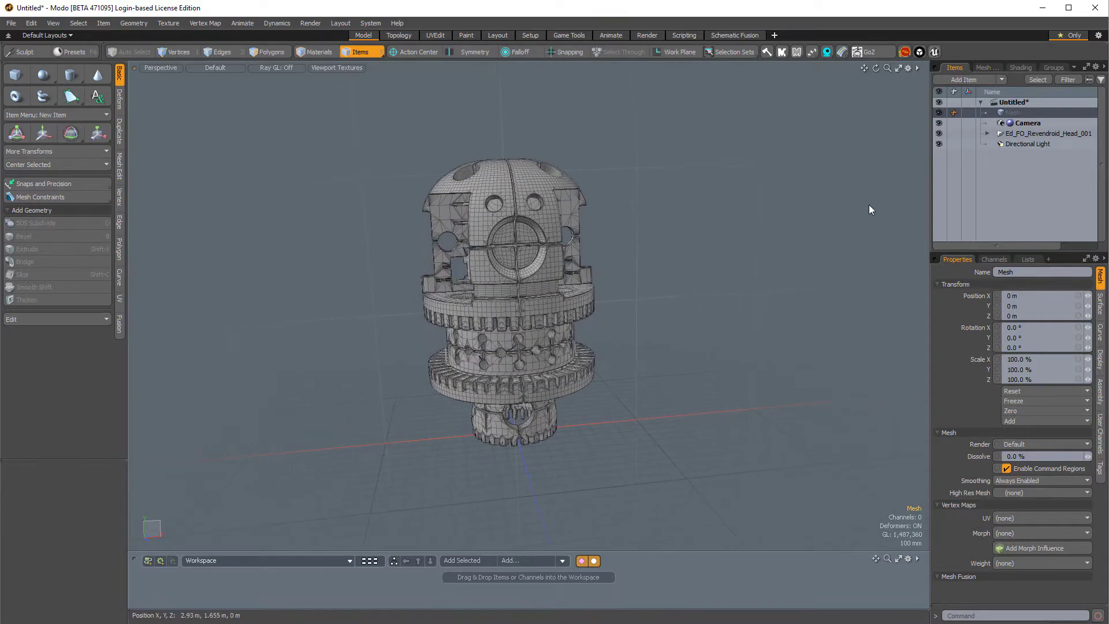
Select the FO_Revendroid_Head mesh inside the imported Ed_FO_Revendroid_Head_001 group
click(986, 133)
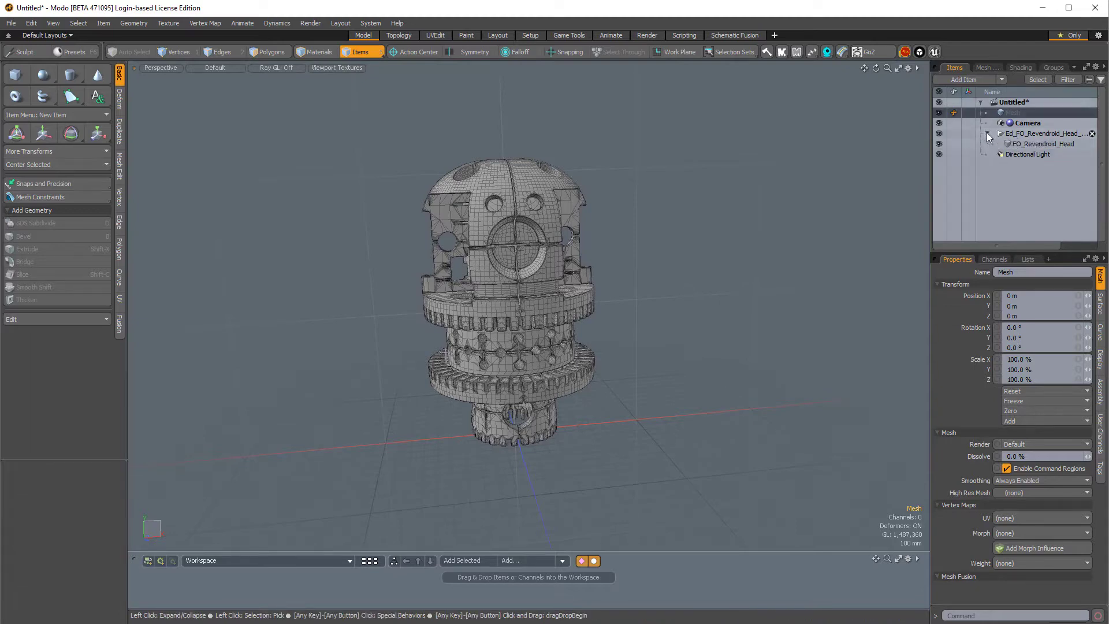
click(1024, 143)
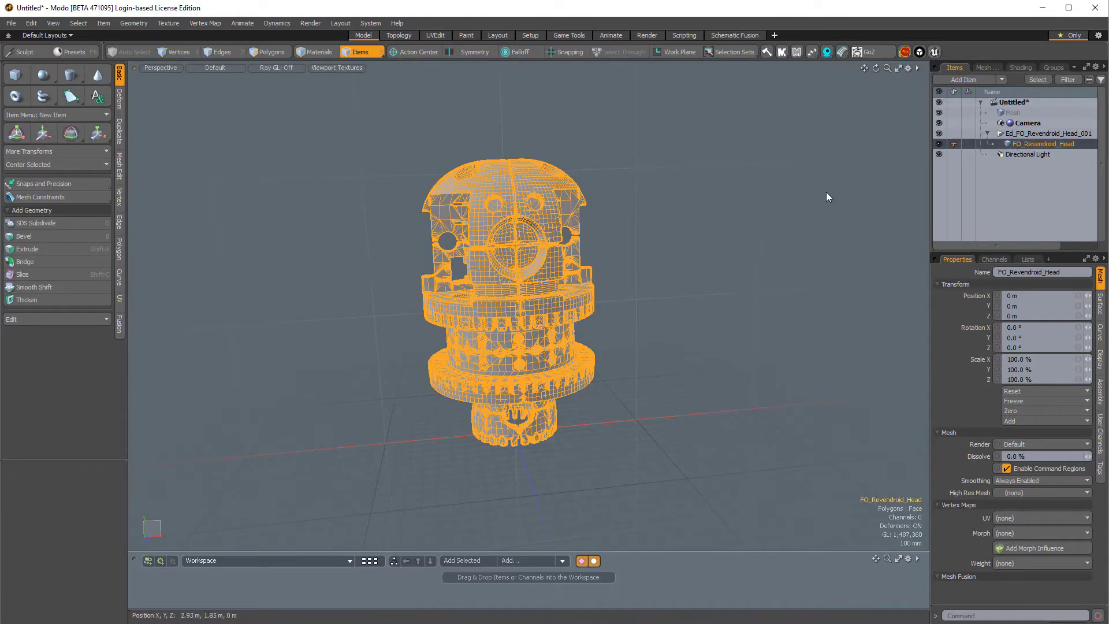
alt+drag(826, 192, 633, 325)
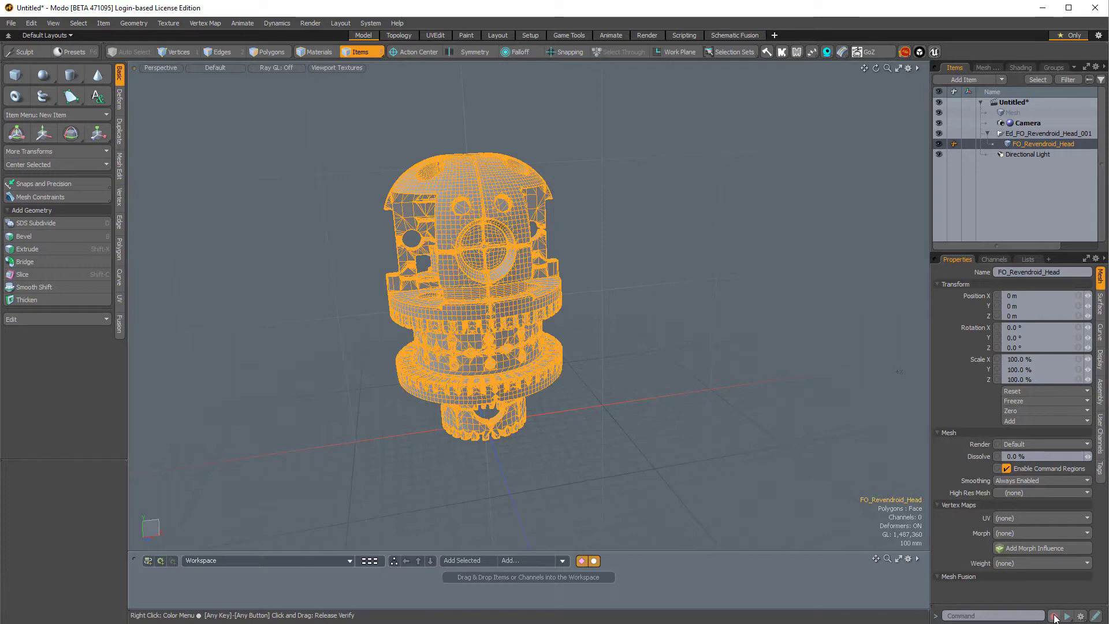
Start recording a new macro, discarding the previous unsaved one
click(1053, 616)
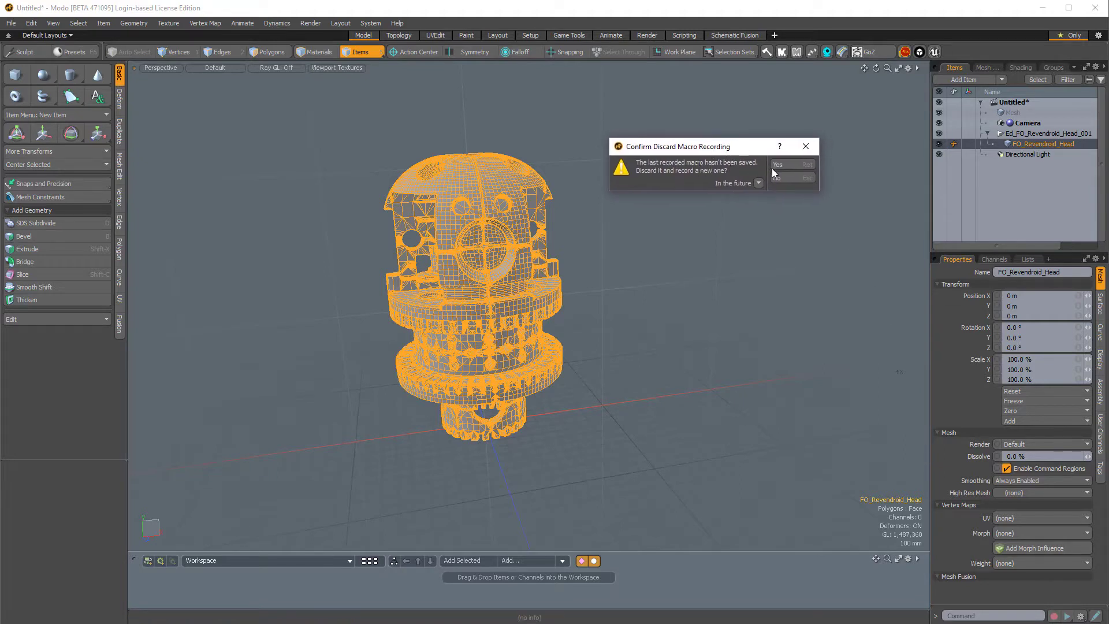
click(788, 166)
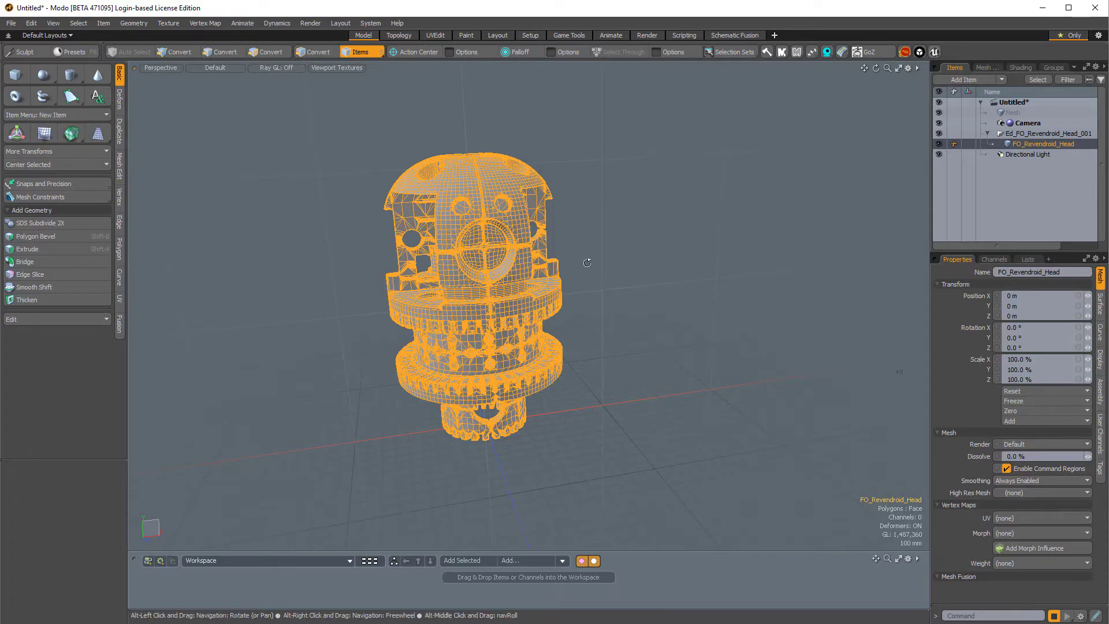
alt+drag(587, 260, 601, 181)
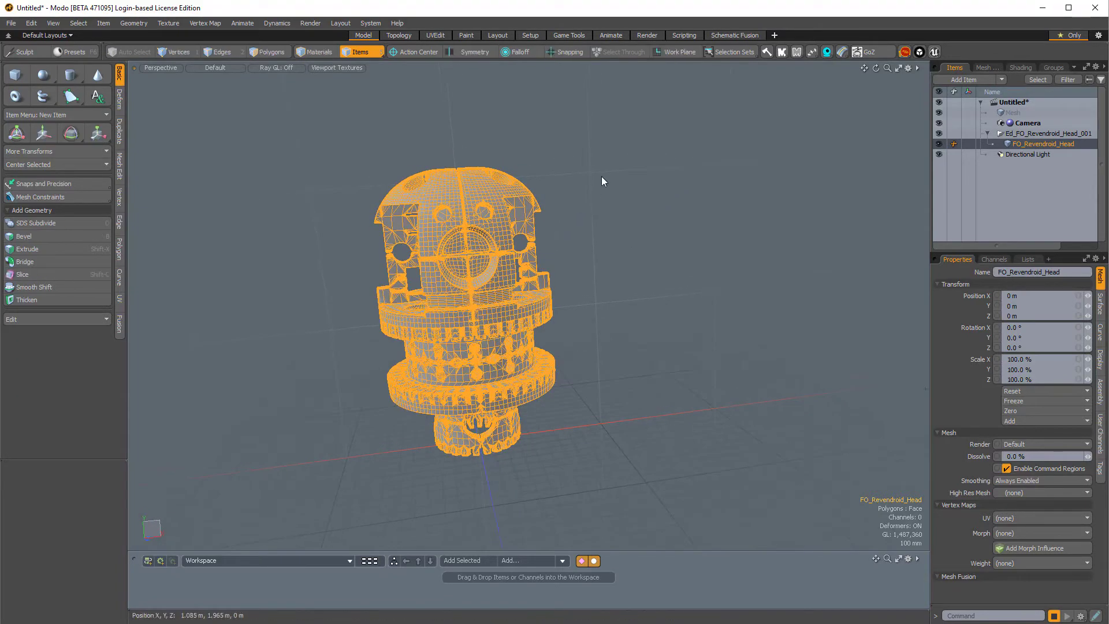
Rotate all polygons of the head mesh 180° around Z in polygon mode, and drop the Rotate tool
key(3)
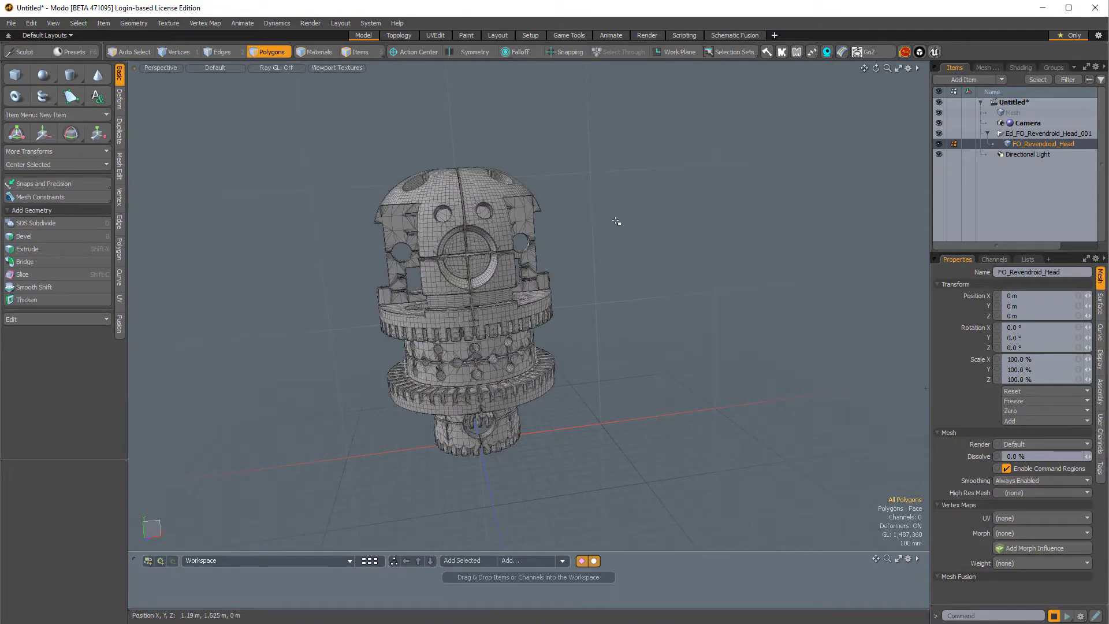
key(e)
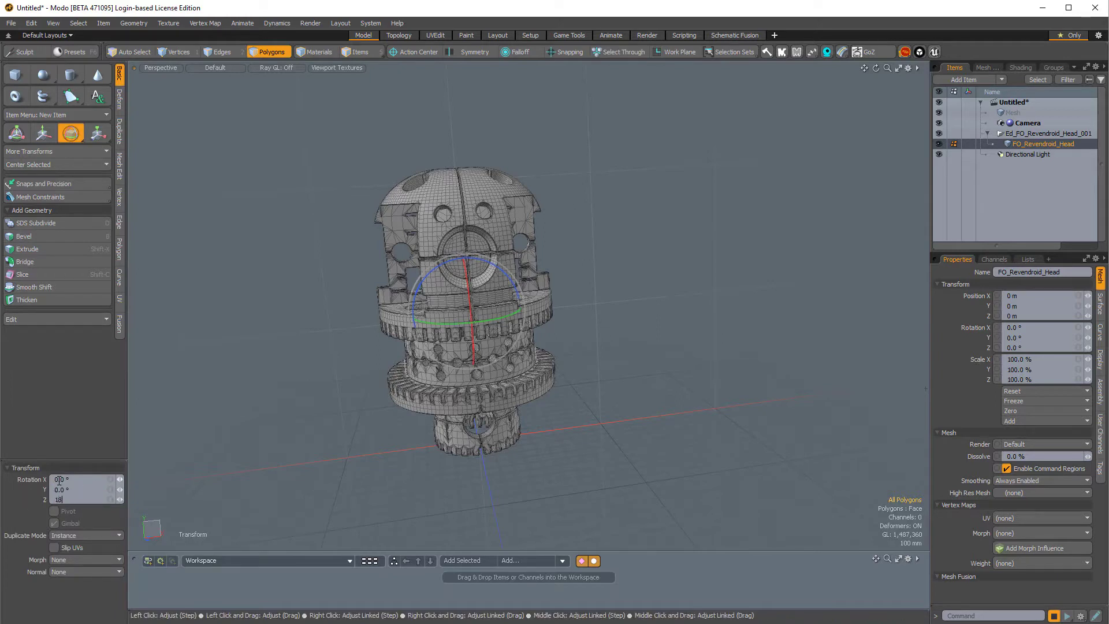
key(Return)
key(q)
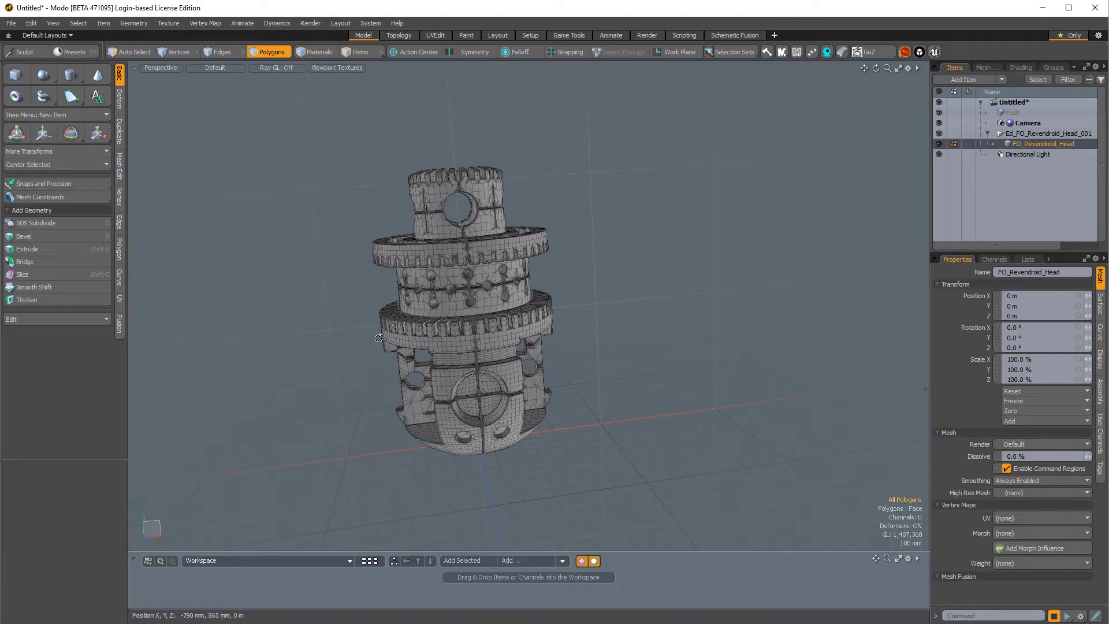
alt+drag(482, 384, 529, 327)
alt+shift+drag(529, 327, 618, 330)
alt+drag(618, 330, 541, 325)
alt+drag(541, 325, 745, 295)
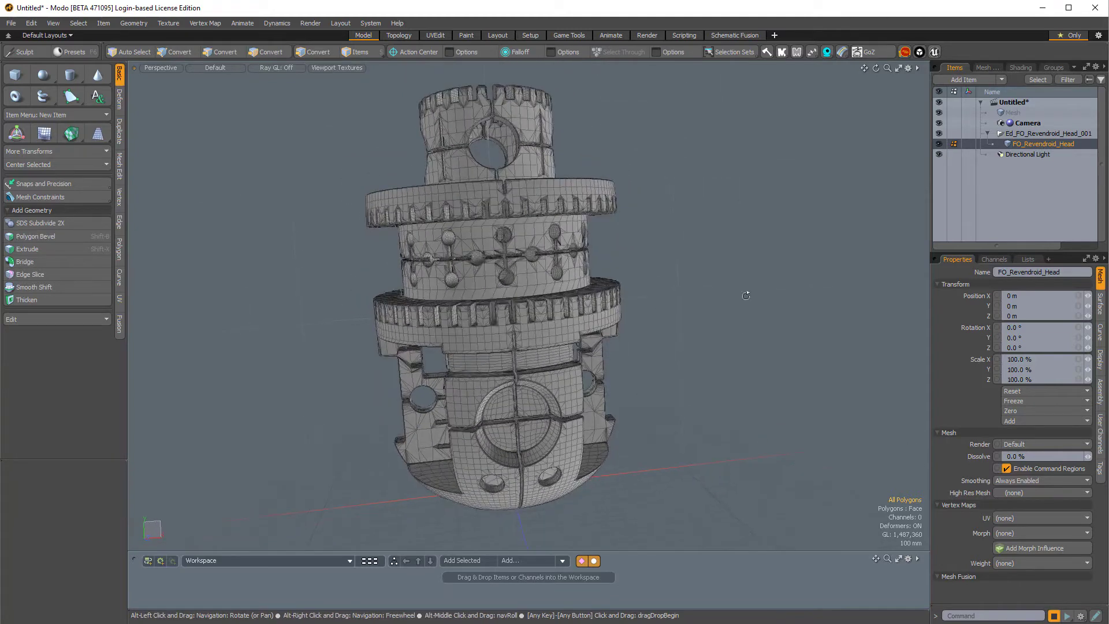
Clear the Surface Normal map listed under the head mesh's other vertex maps
click(1028, 259)
click(958, 327)
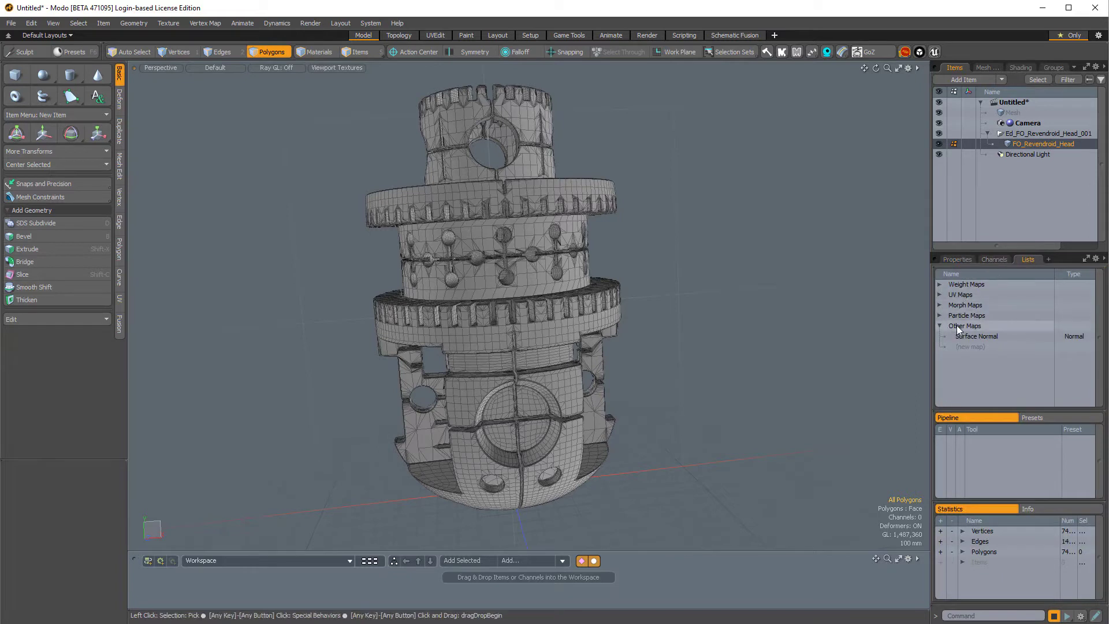
click(939, 326)
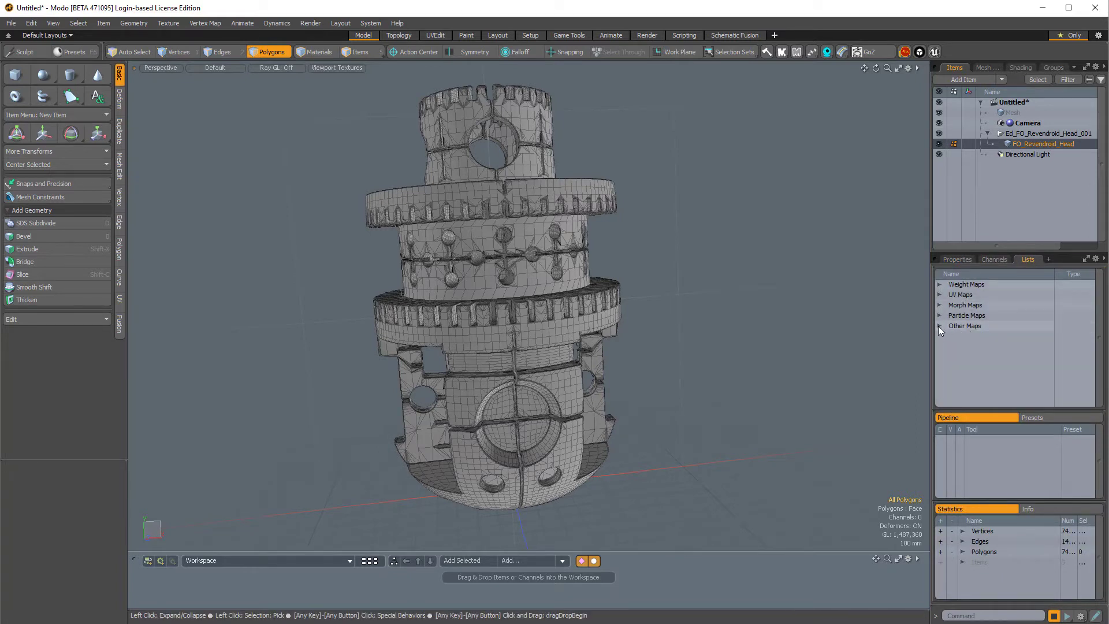
click(939, 326)
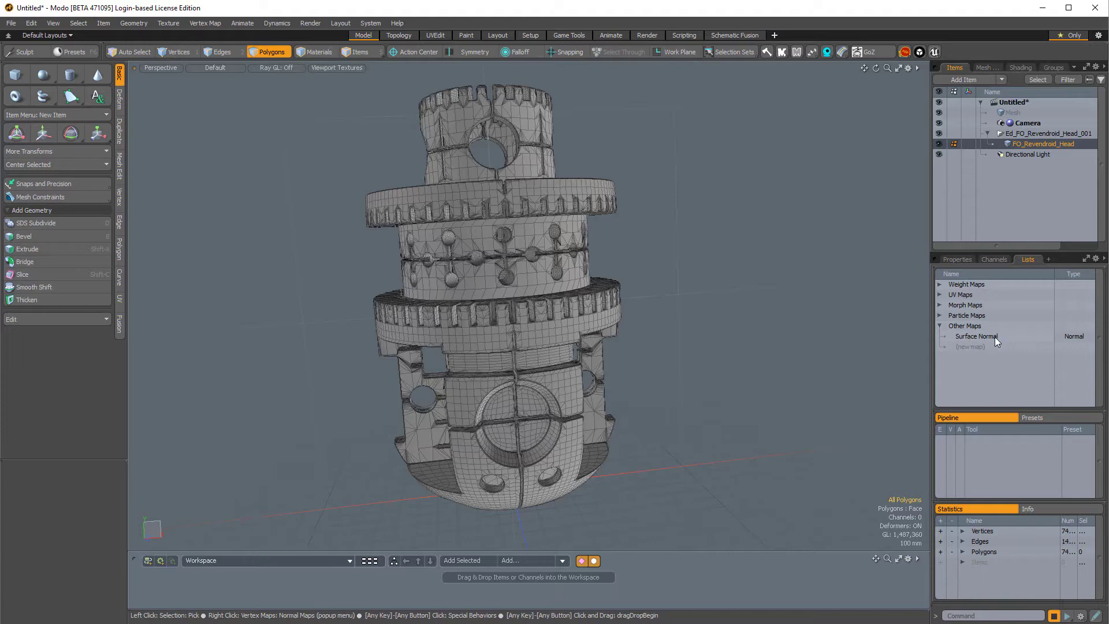
right_click(991, 334)
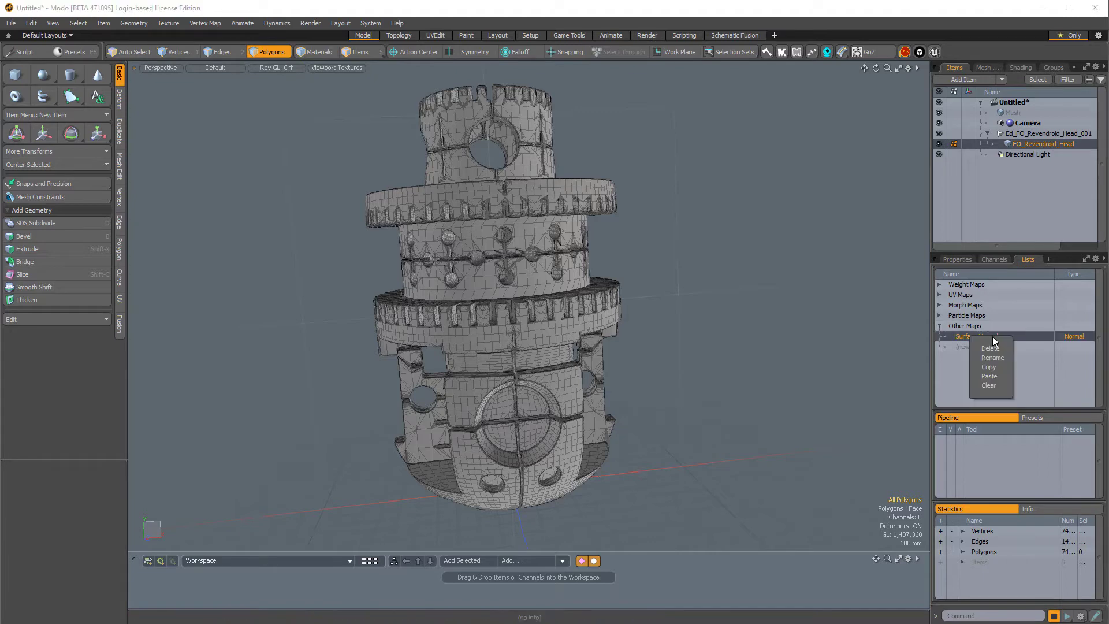
click(989, 385)
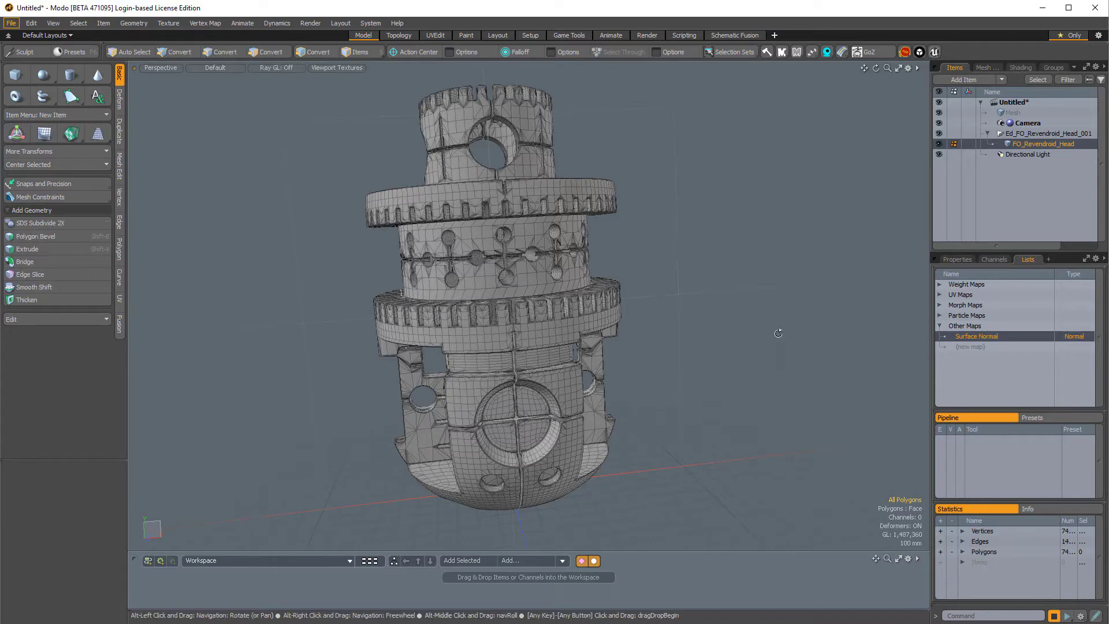
Stop the macro recording and replay the recorded macro on the head mesh
alt+drag(654, 293, 560, 278)
alt+drag(560, 277, 502, 272)
ctrl+alt+drag(502, 271, 664, 339)
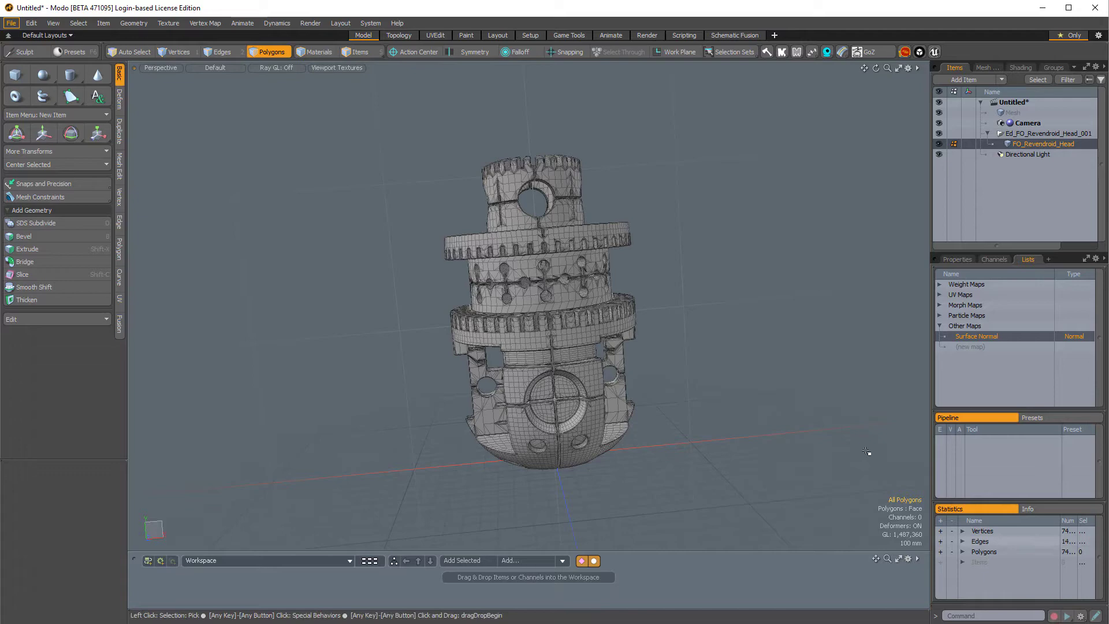
alt+drag(695, 331, 713, 312)
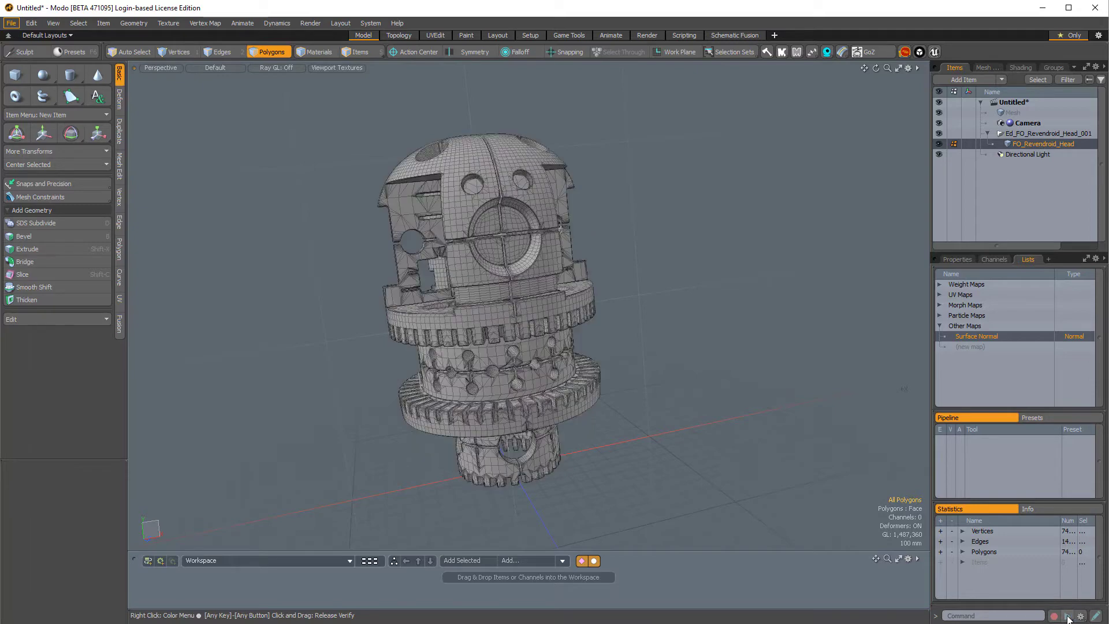
alt+drag(639, 292, 824, 448)
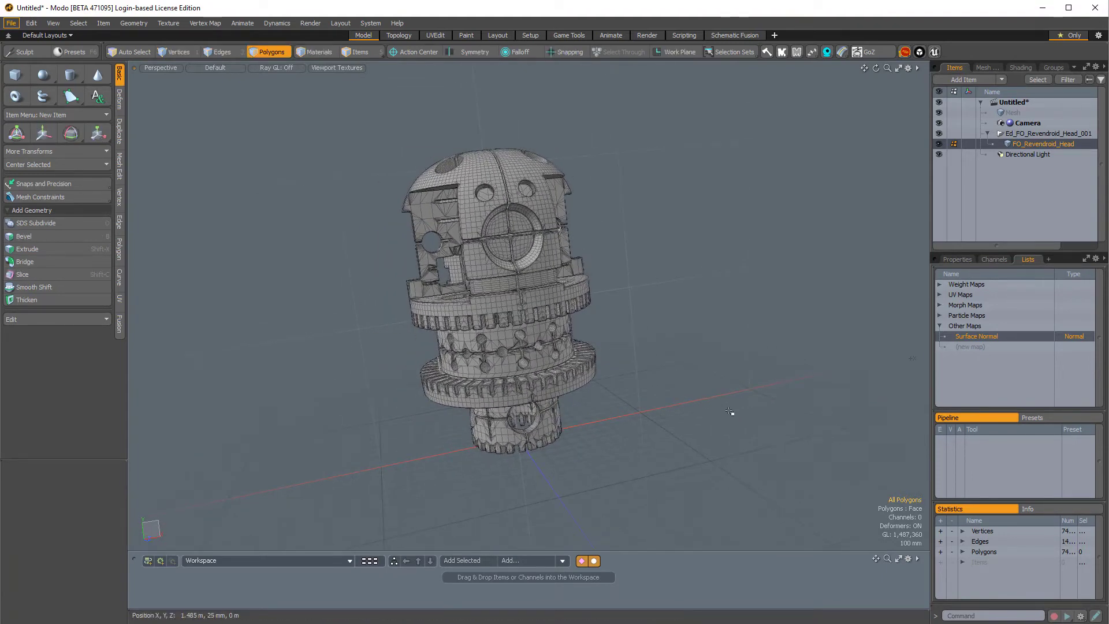
Save the recorded macro to a file named Flip_Mesh in the Content folder
click(1081, 616)
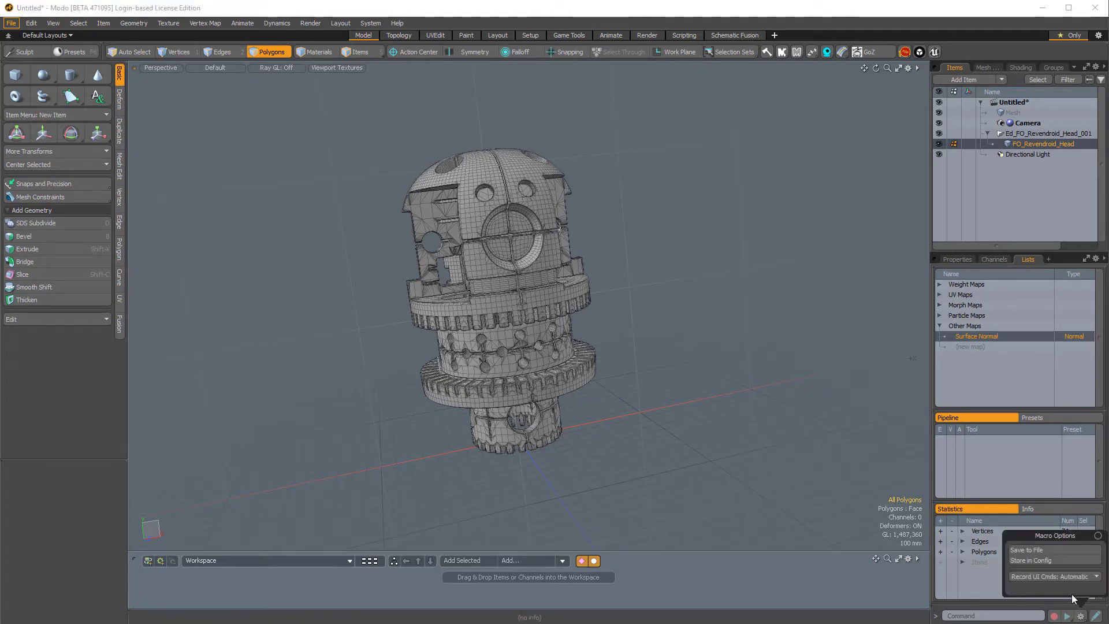
click(1035, 549)
drag(777, 160, 251, 65)
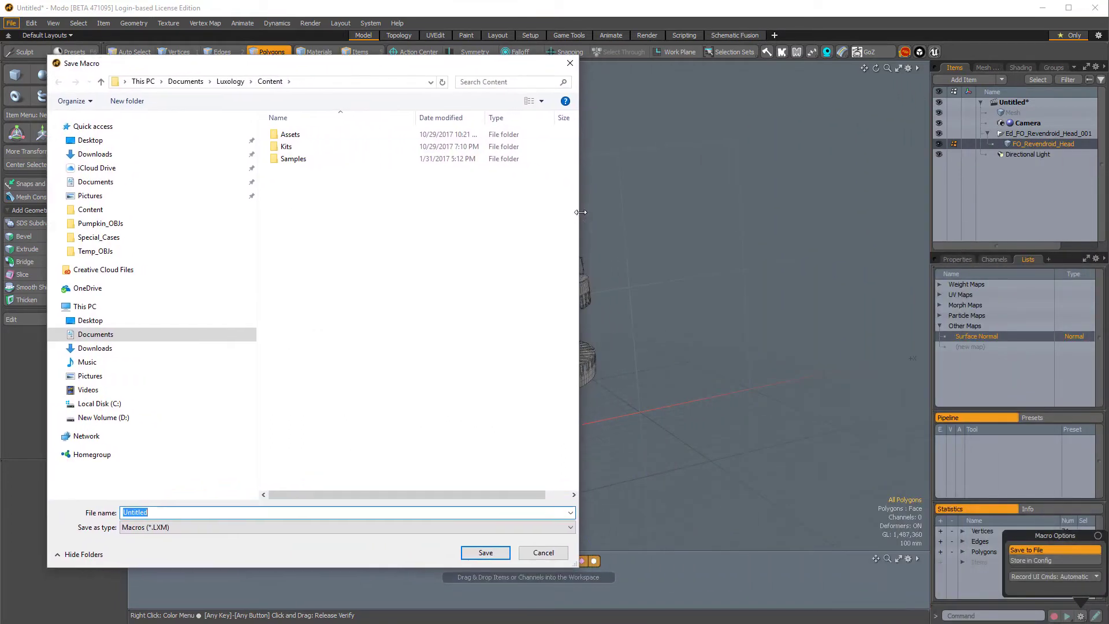
drag(580, 211, 466, 202)
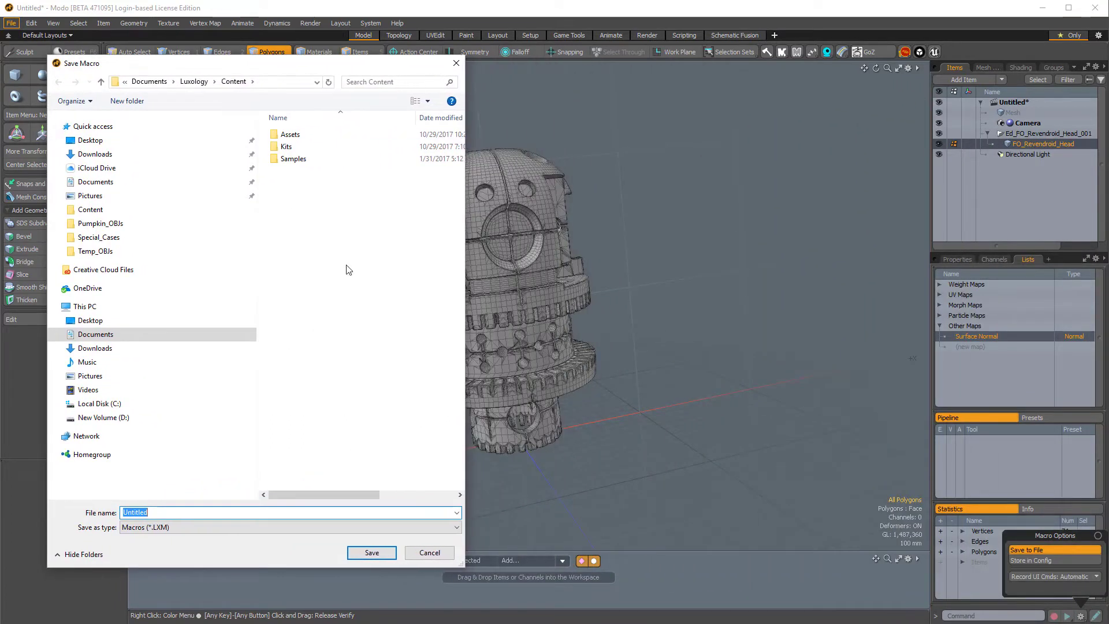
click(198, 513)
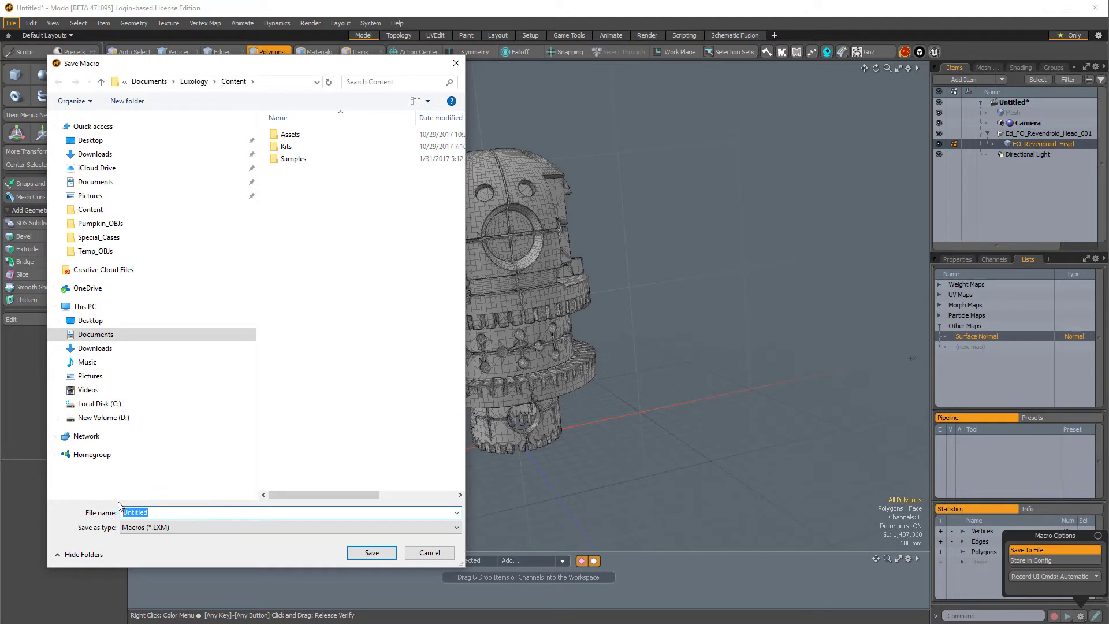
text(R)
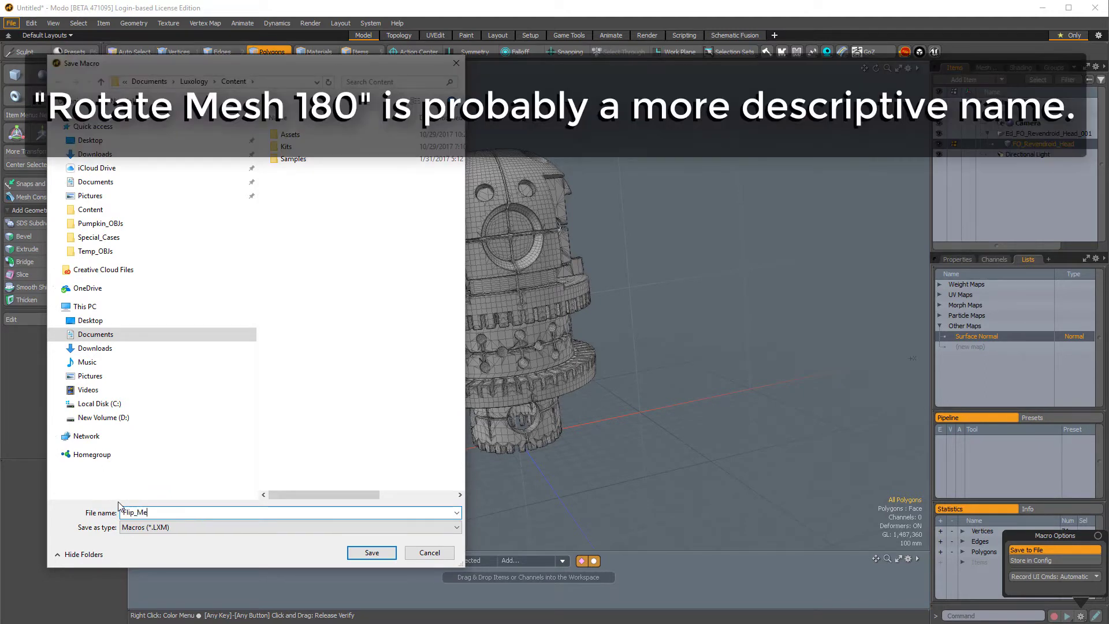
click(372, 553)
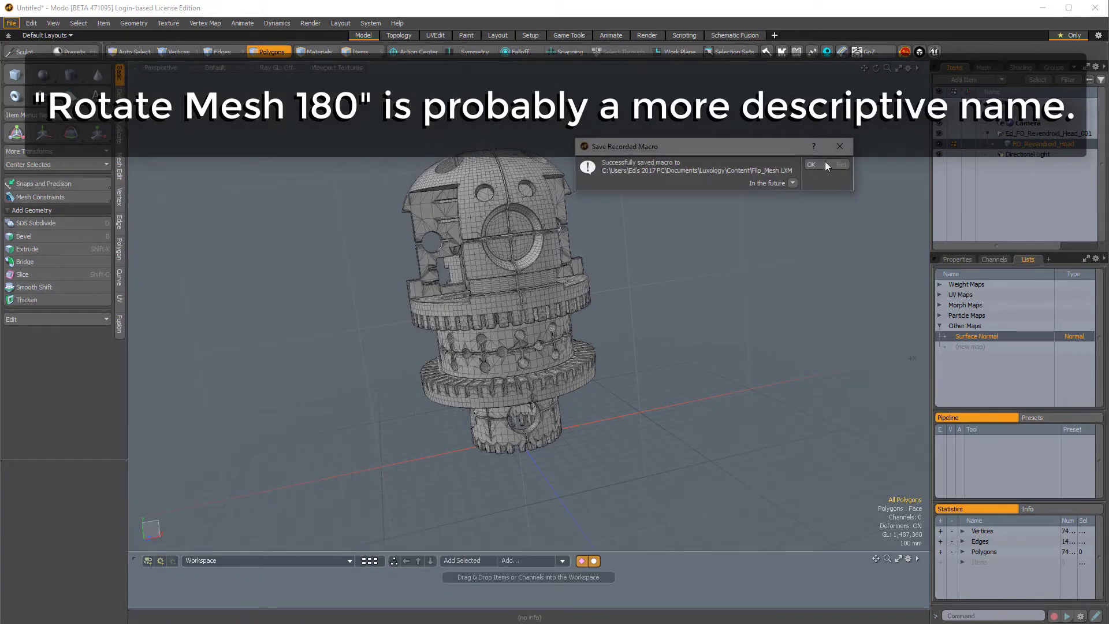
click(825, 165)
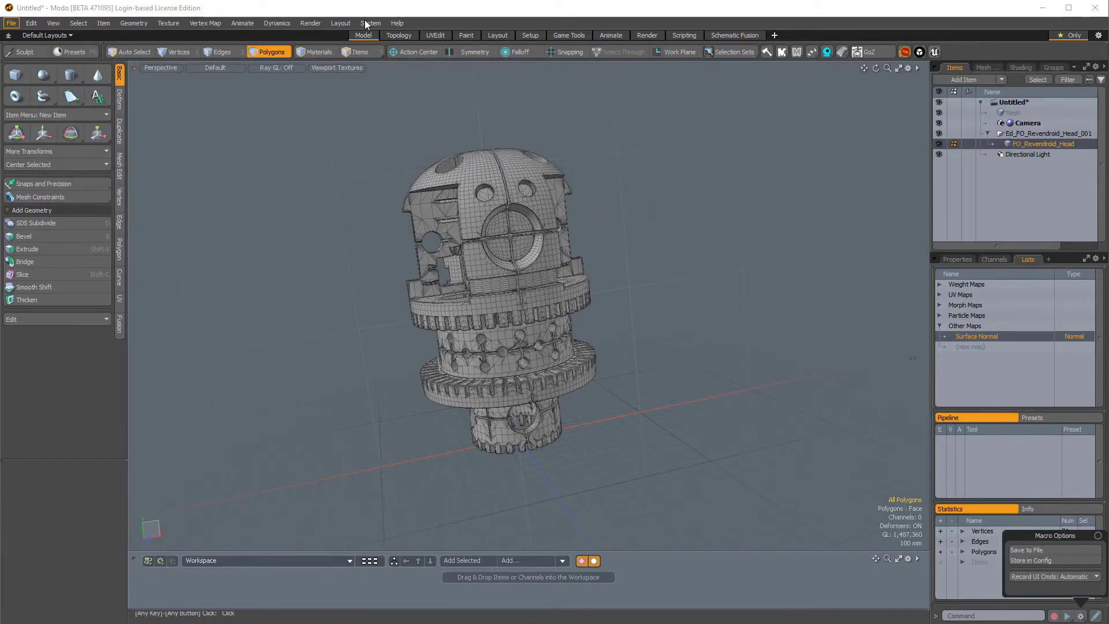
click(370, 23)
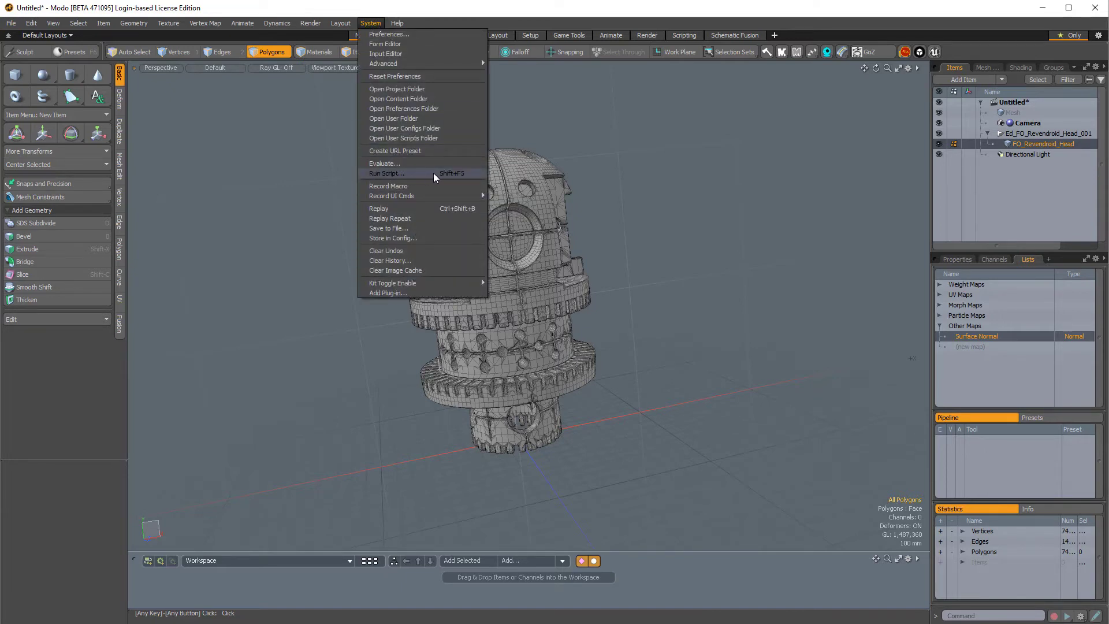
click(419, 172)
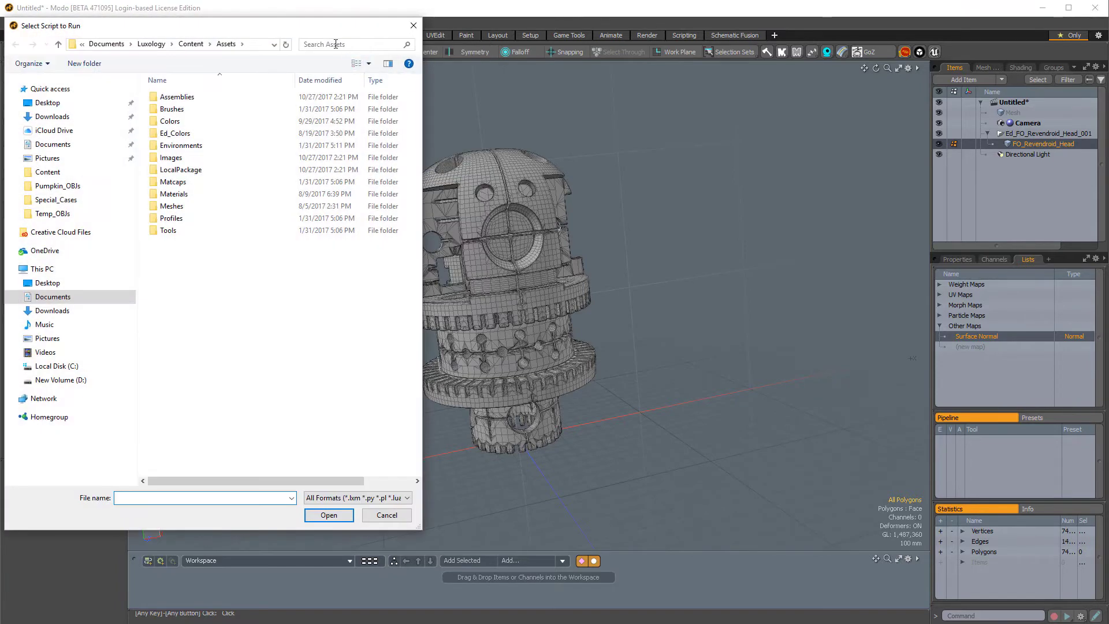
drag(333, 31, 906, 47)
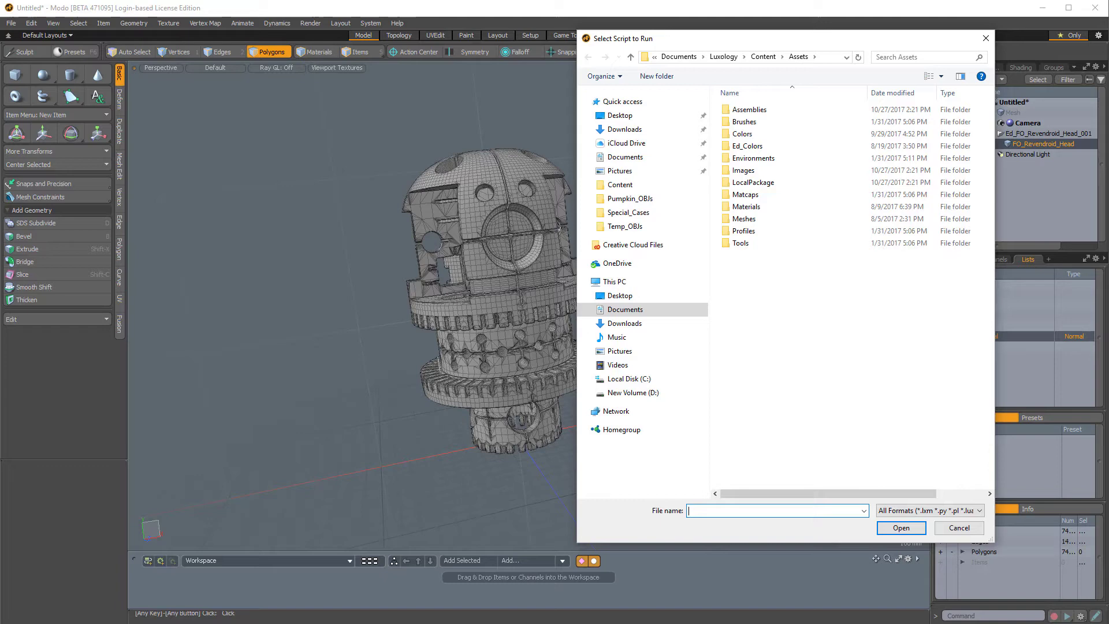
click(959, 528)
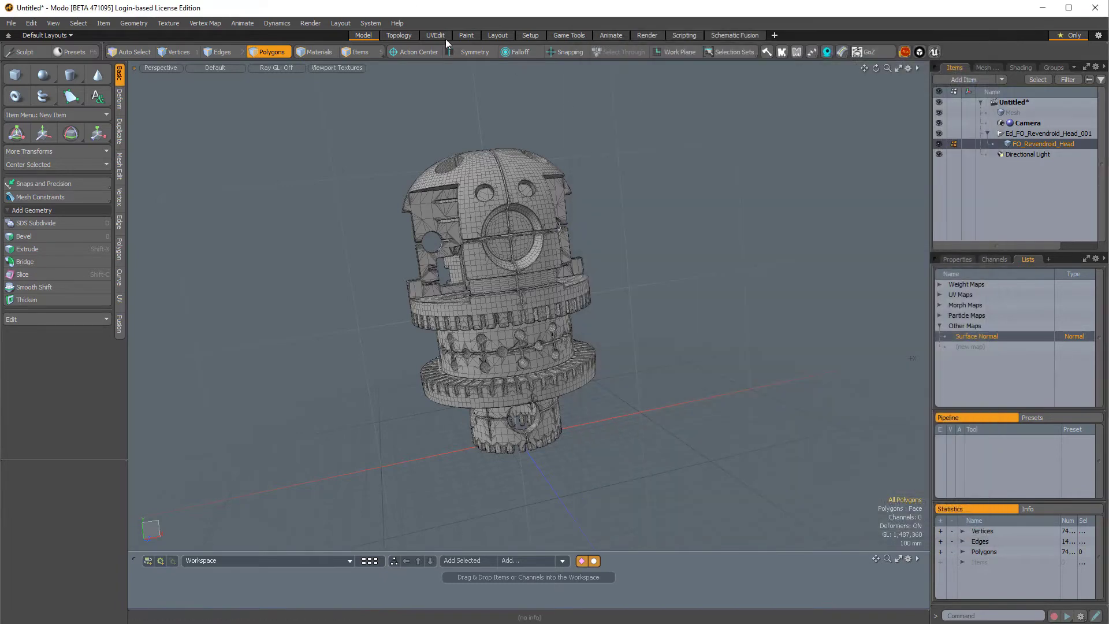
Open the content folder in a file window and place it alongside the script selection dialog
click(376, 25)
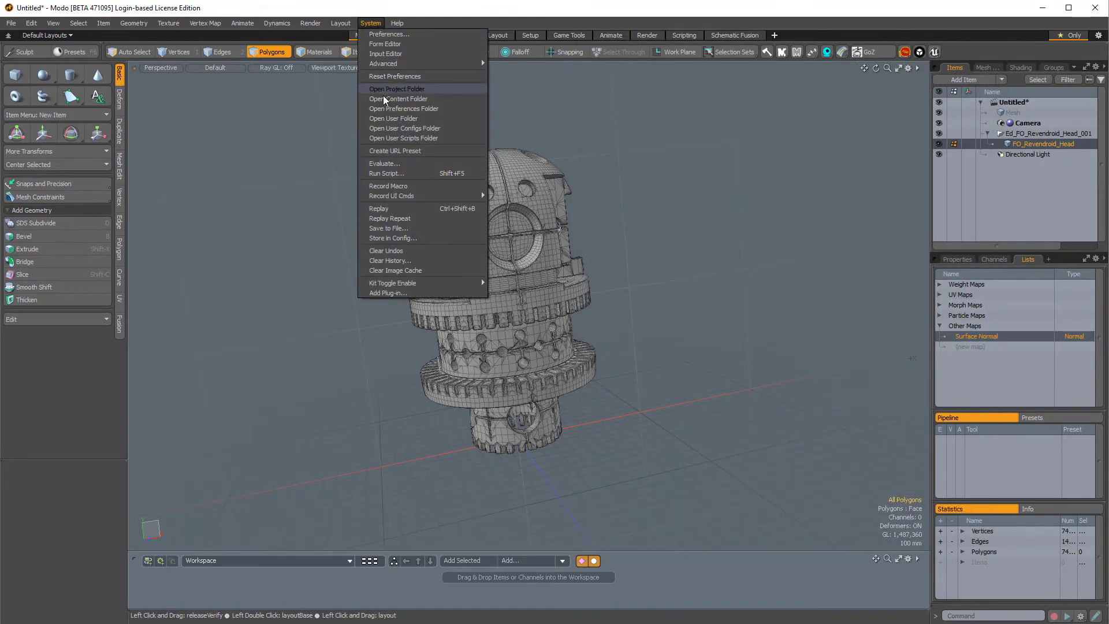
click(399, 96)
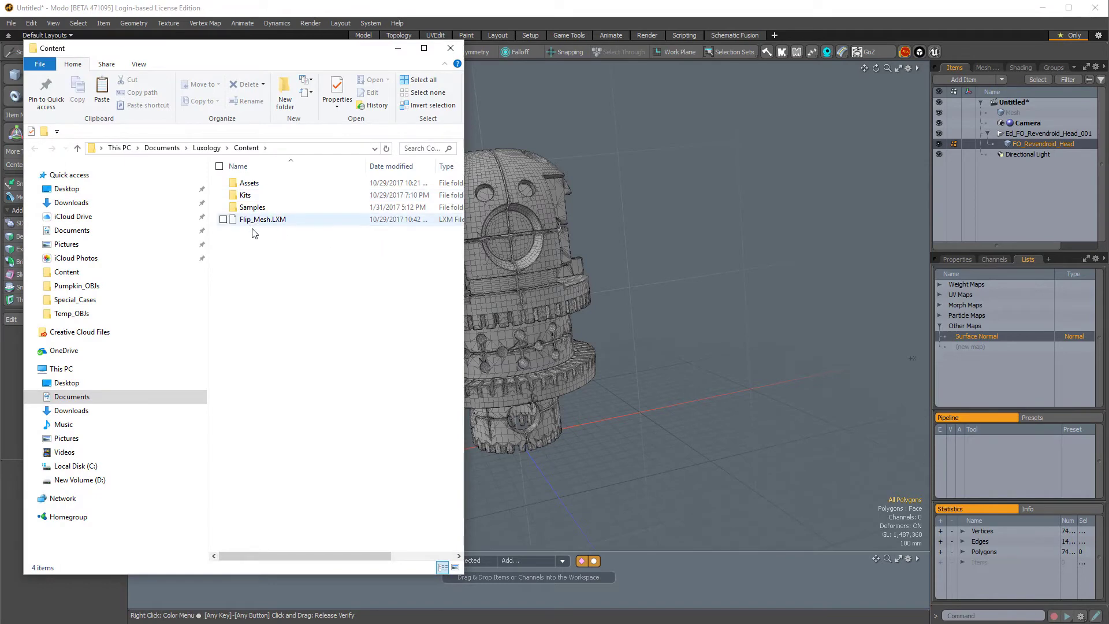
drag(293, 60, 301, 137)
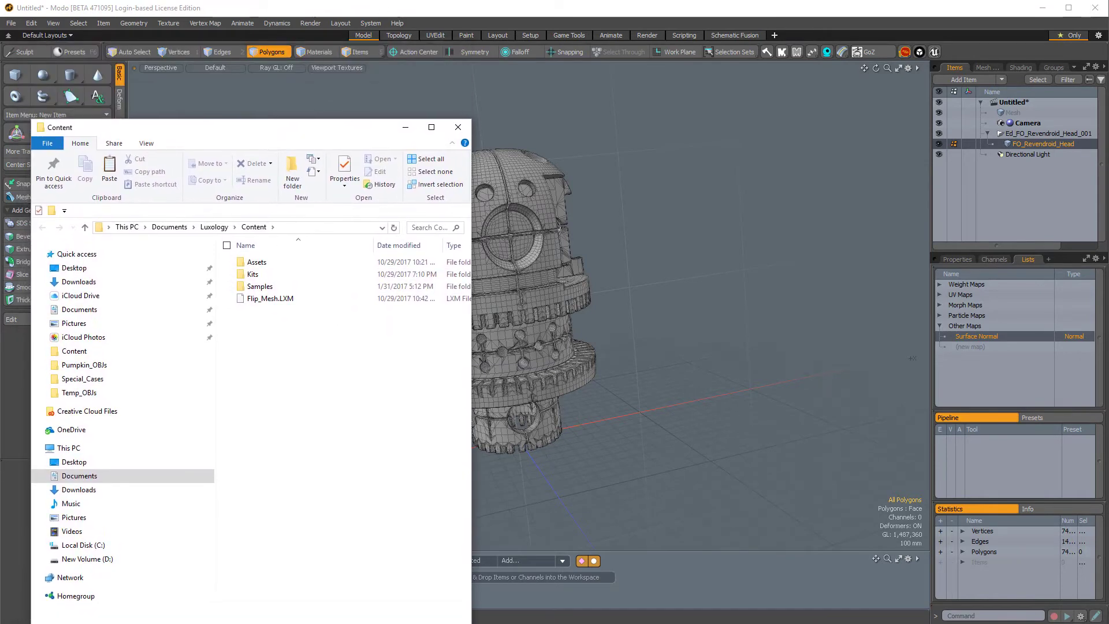
click(379, 23)
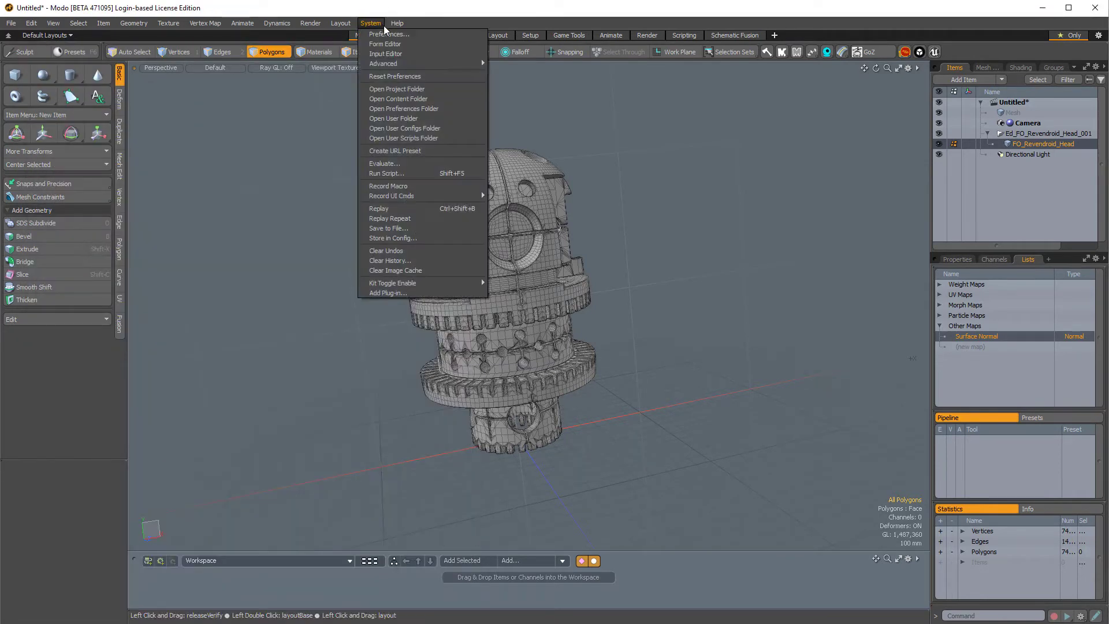
click(395, 174)
key(alt+Tab)
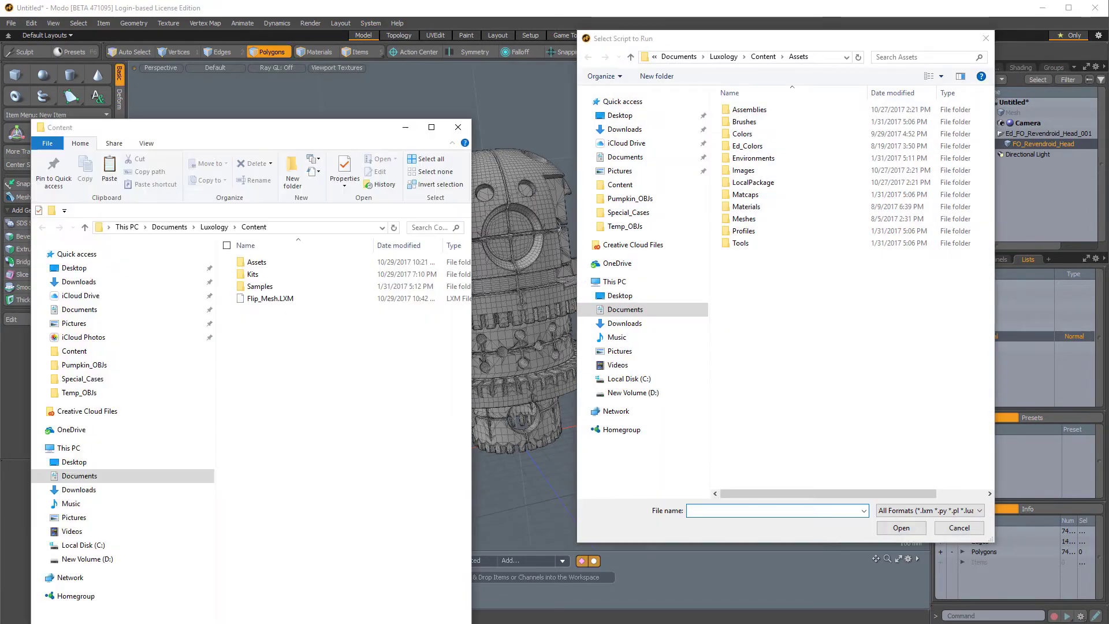
Copy Flip_Mesh.LXM from the Content folder into the Assets folder shown in the script selection dialog
drag(356, 138, 396, 60)
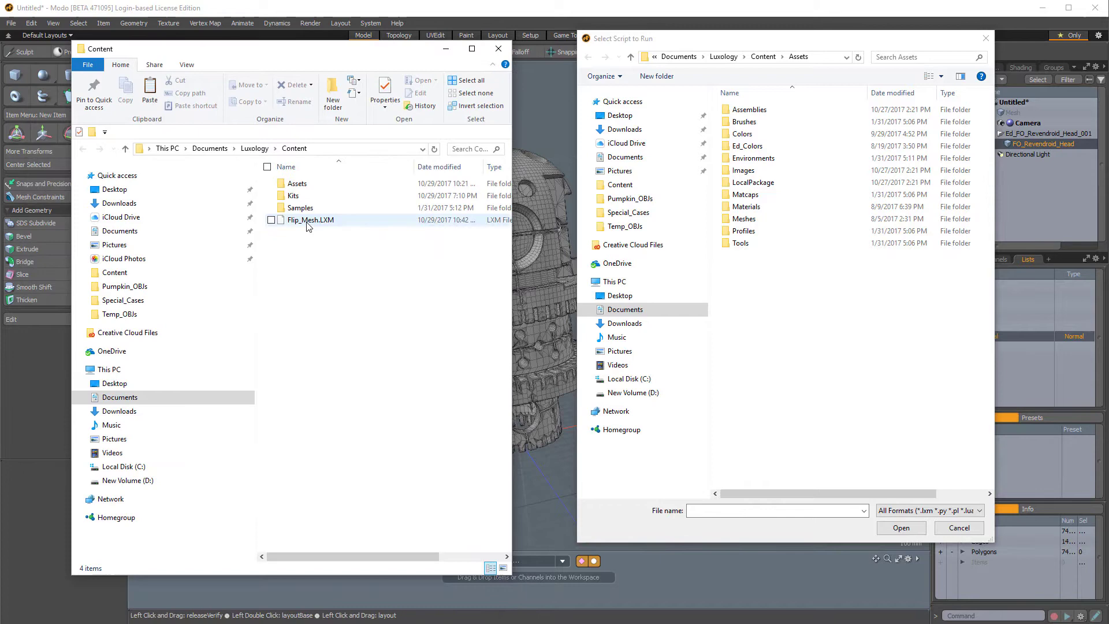
click(310, 221)
right_click(312, 223)
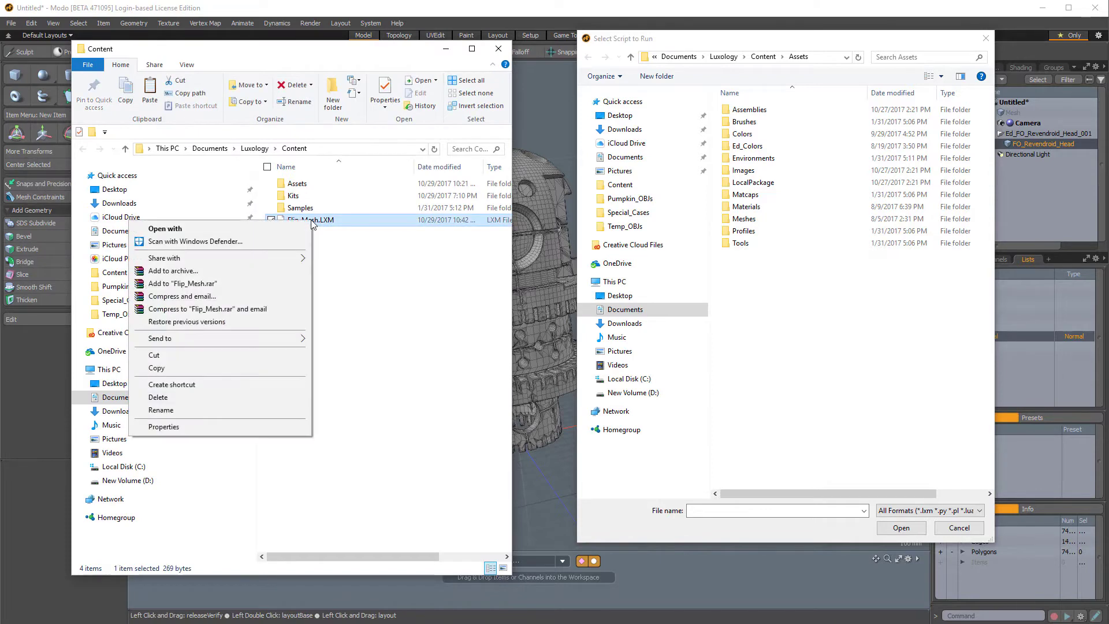
click(187, 368)
click(822, 311)
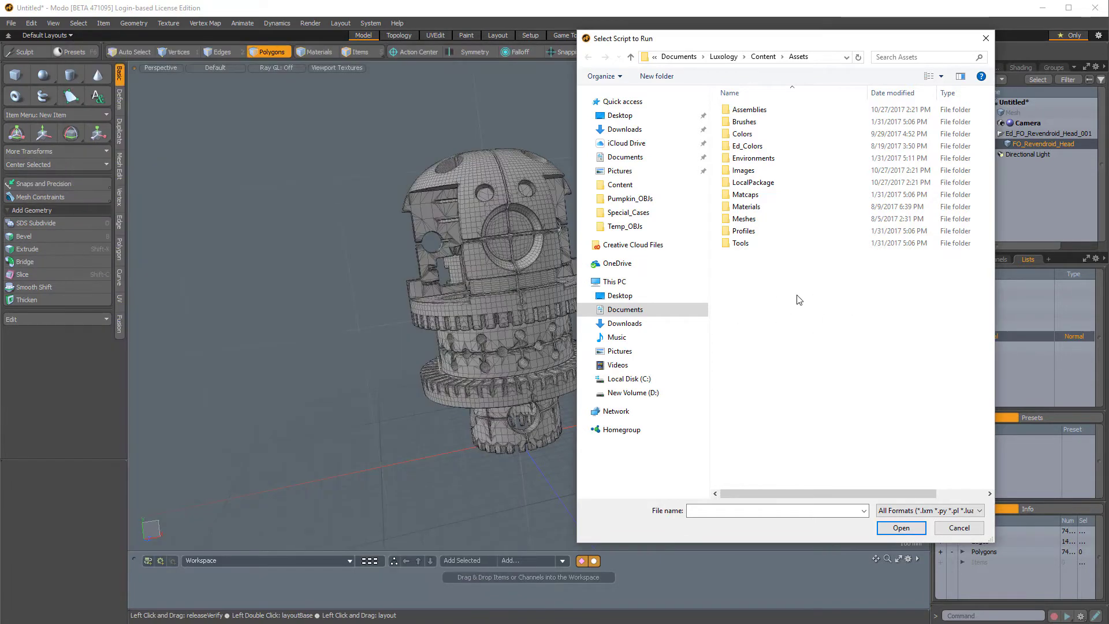
right_click(799, 300)
click(761, 356)
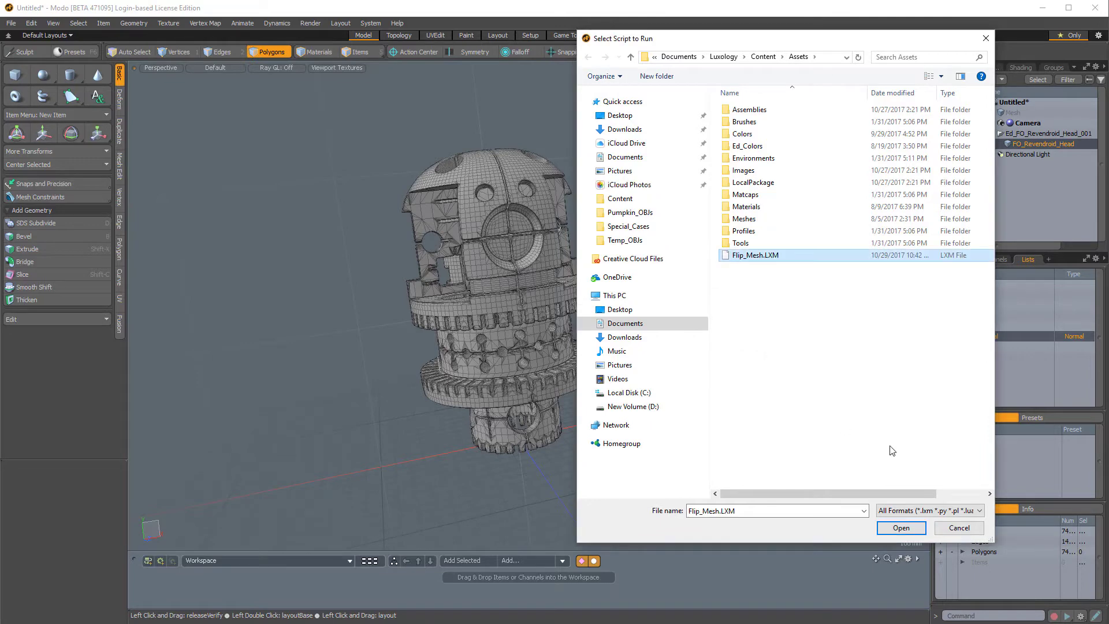
Run the Flip_Mesh.LXM script from the Assets folder on the head mesh
click(901, 528)
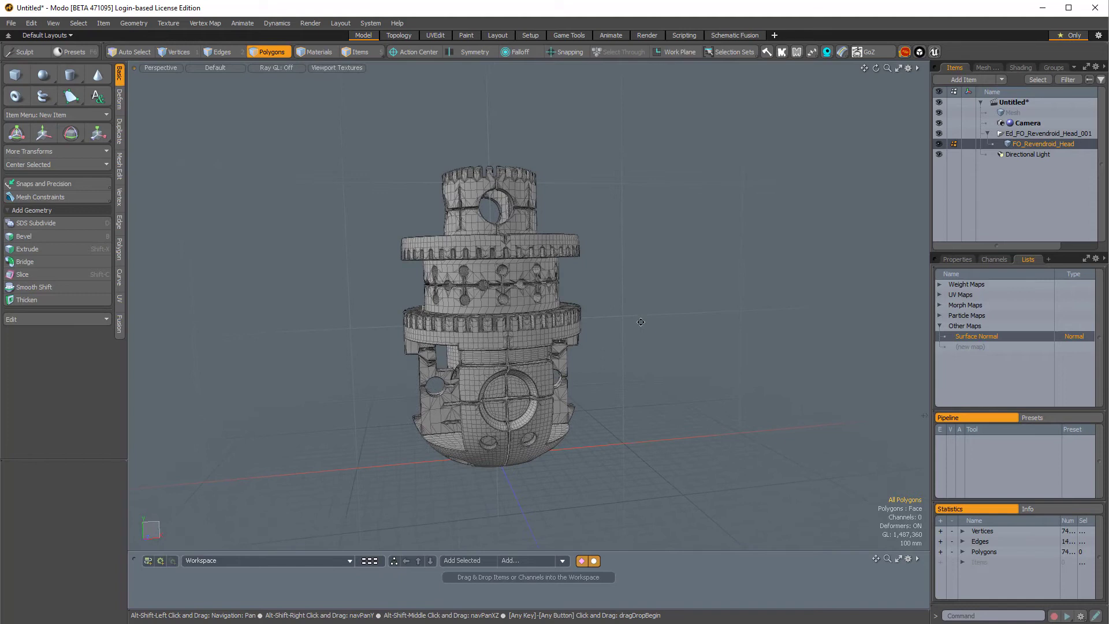
alt+drag(640, 321, 670, 338)
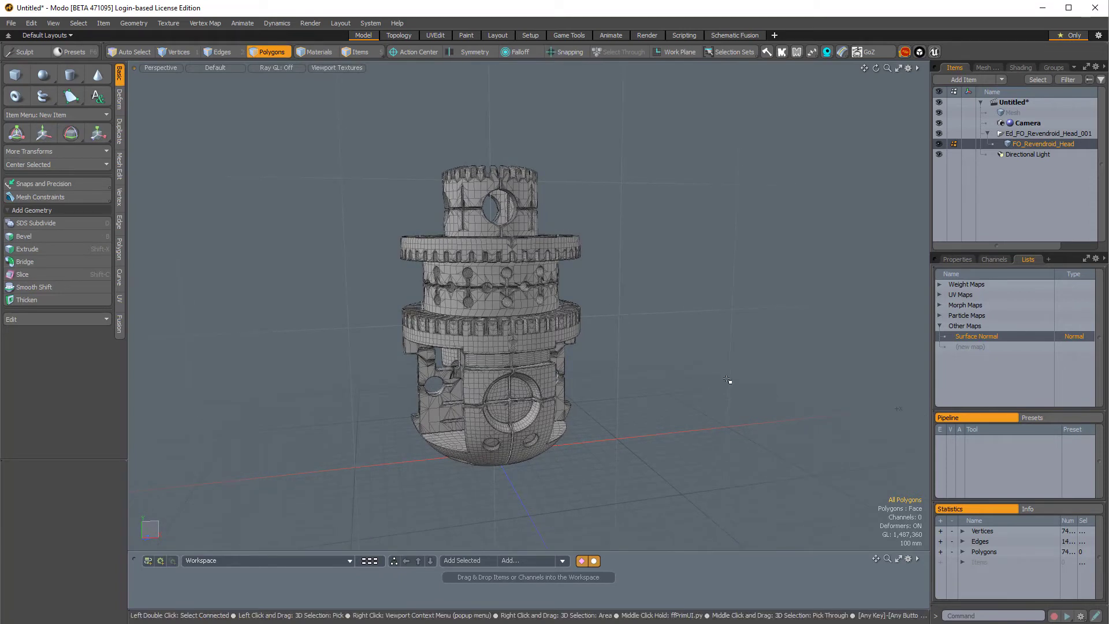
Open the Command History in its own floating window and collapse the docked copy
click(988, 603)
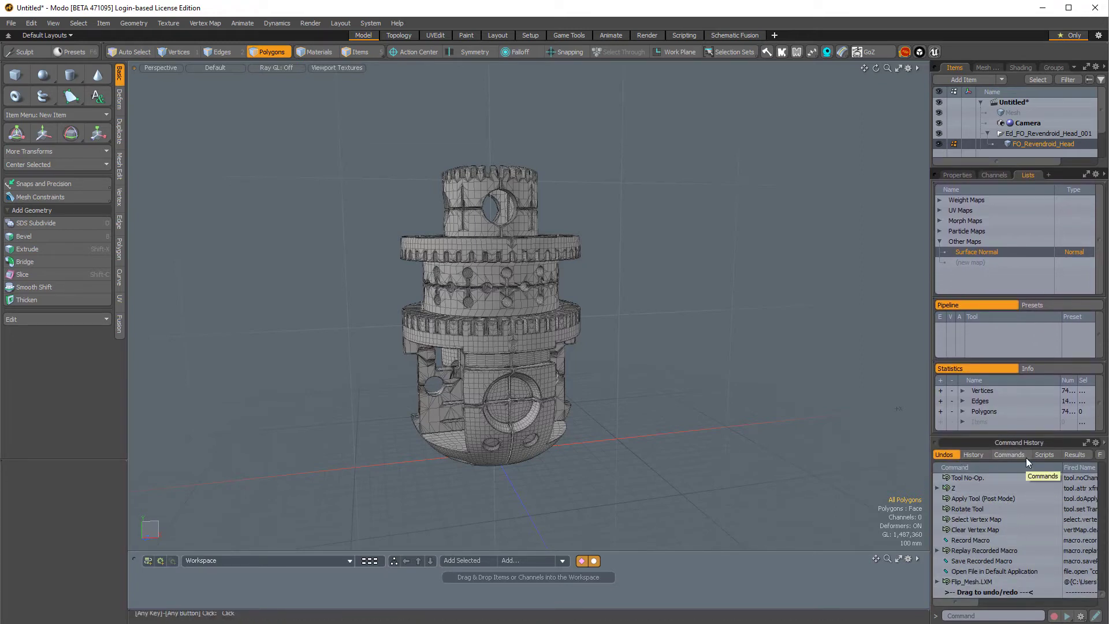
key(F5)
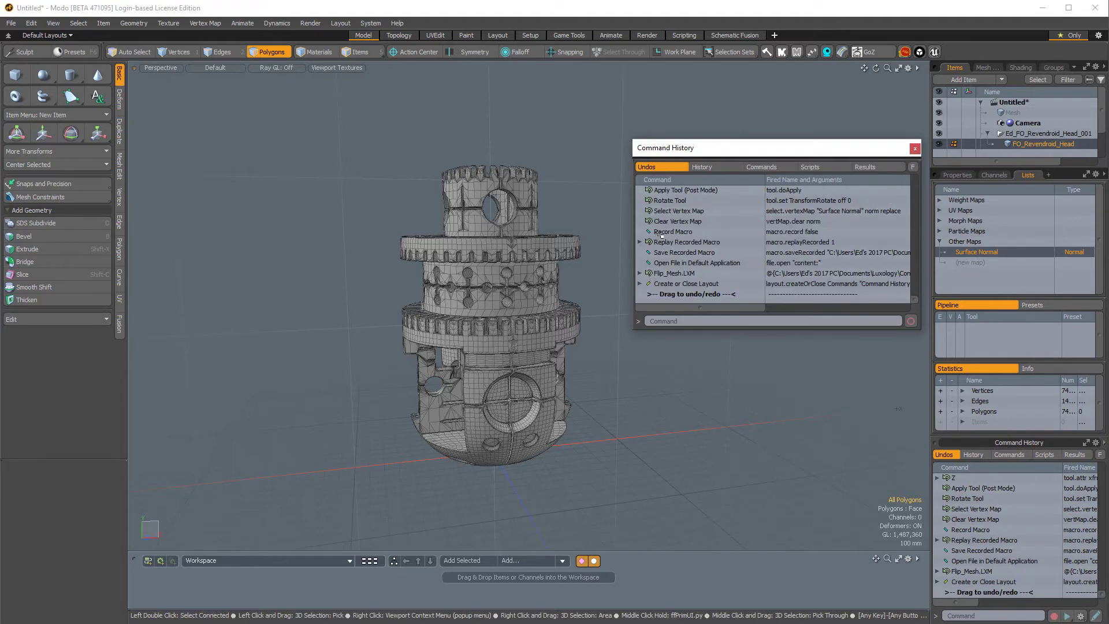
drag(724, 148, 688, 148)
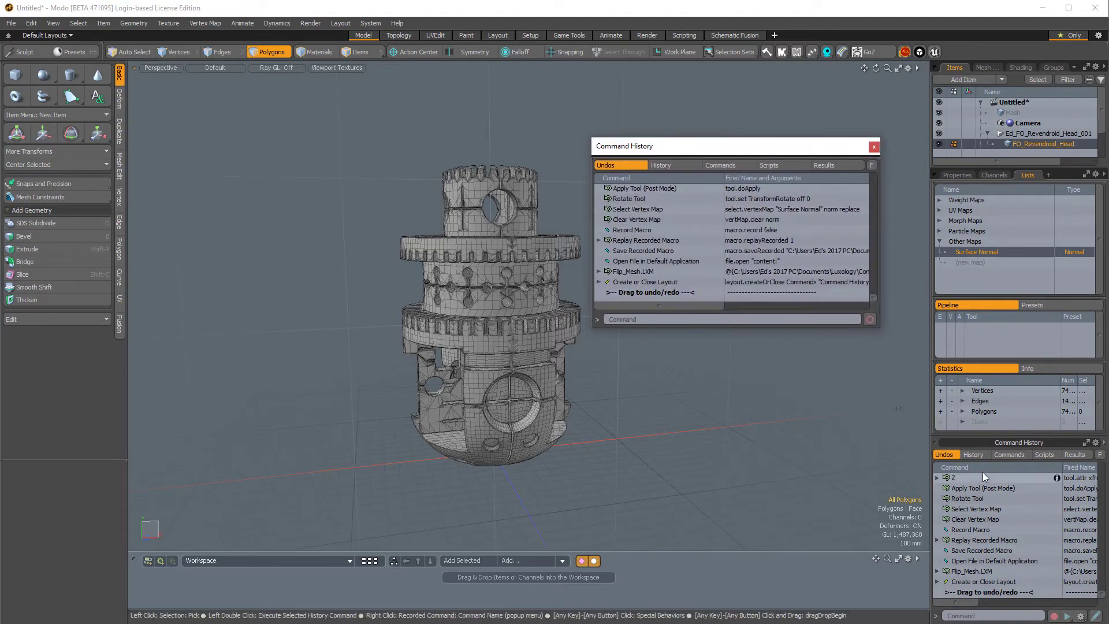
drag(988, 438, 1001, 607)
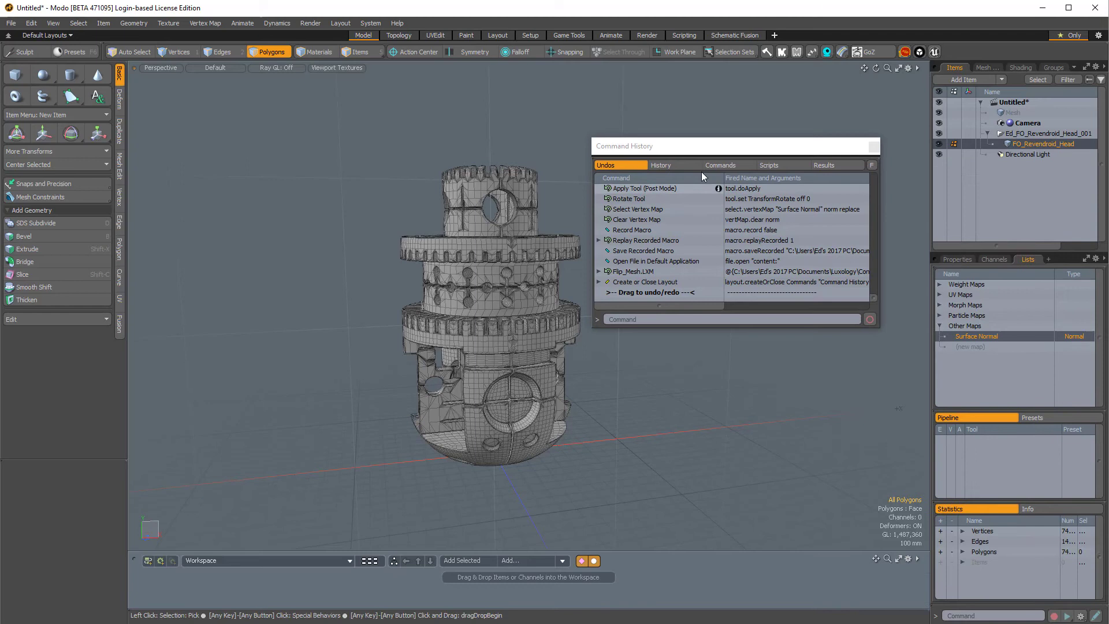
Map the Flip_Mesh.LXM command in the history to Ctrl-Shift-B, overwriting the existing assignment, and close the Command History
right_click(648, 271)
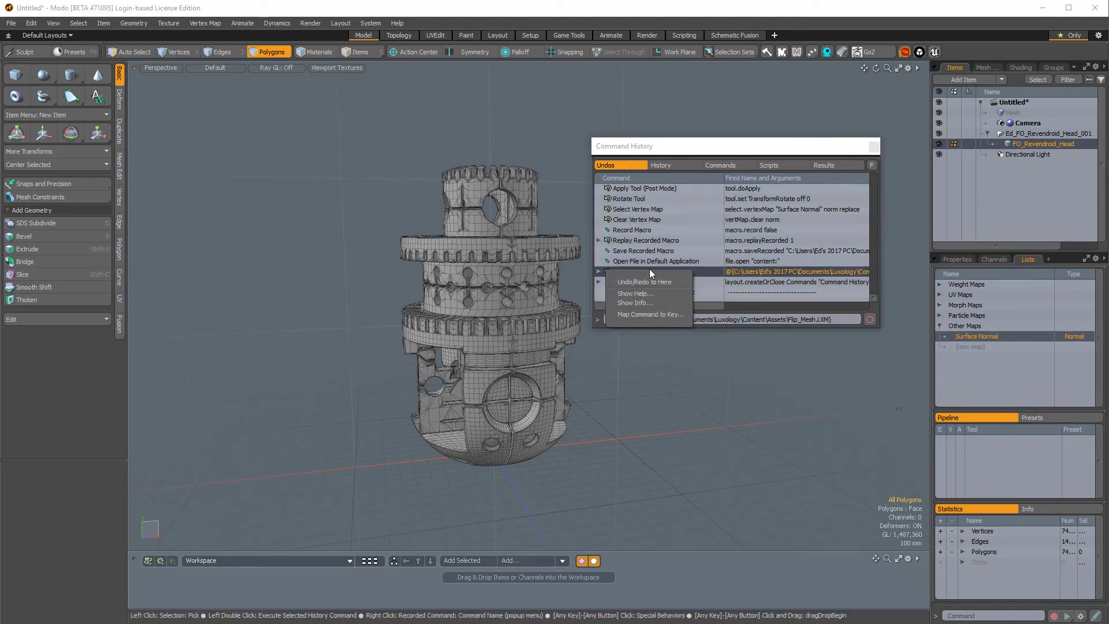
click(652, 314)
drag(703, 128, 712, 88)
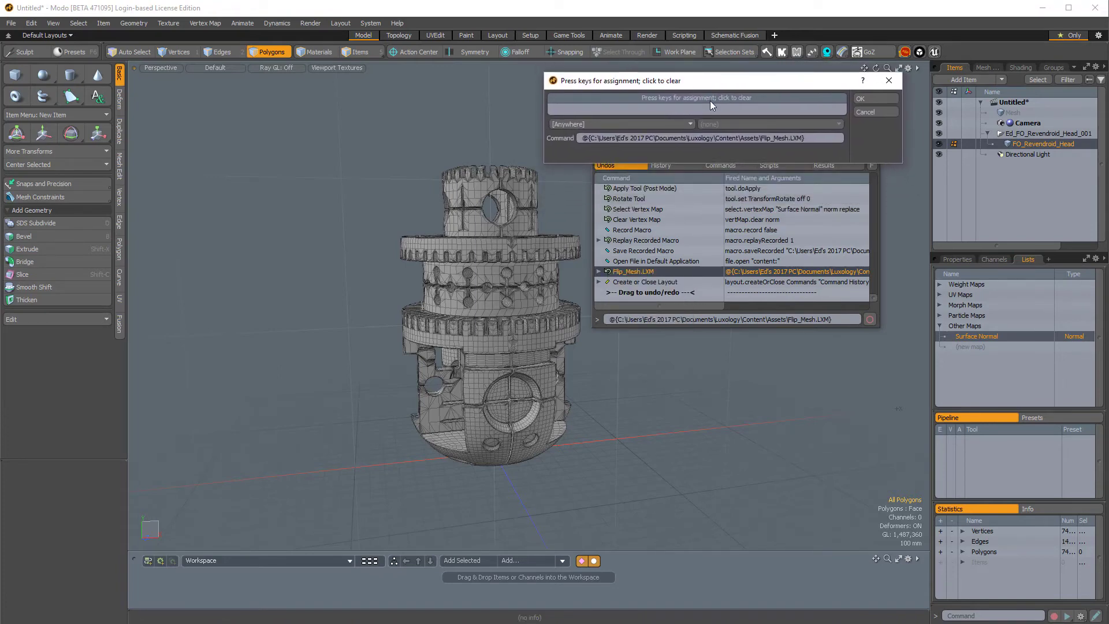
key(ctrl+shift+e)
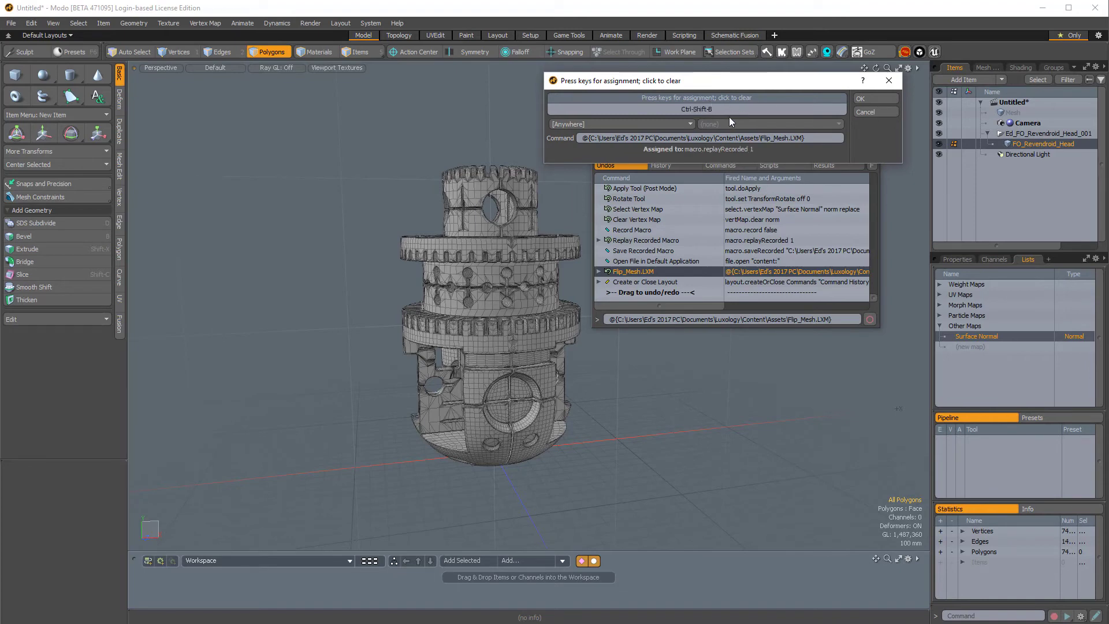
click(863, 98)
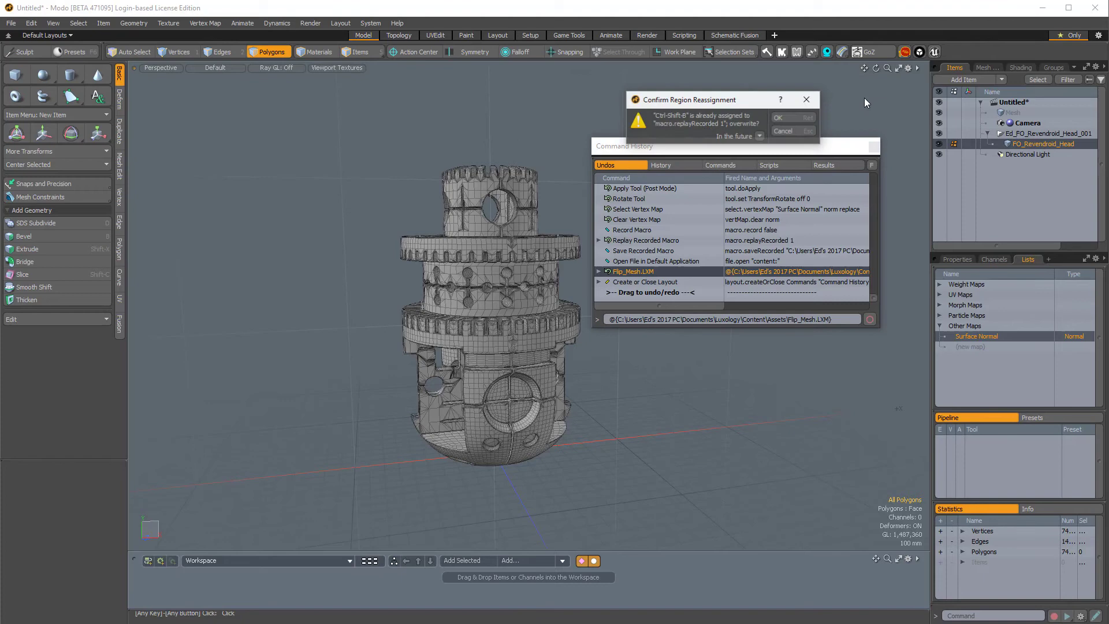
drag(729, 92, 730, 81)
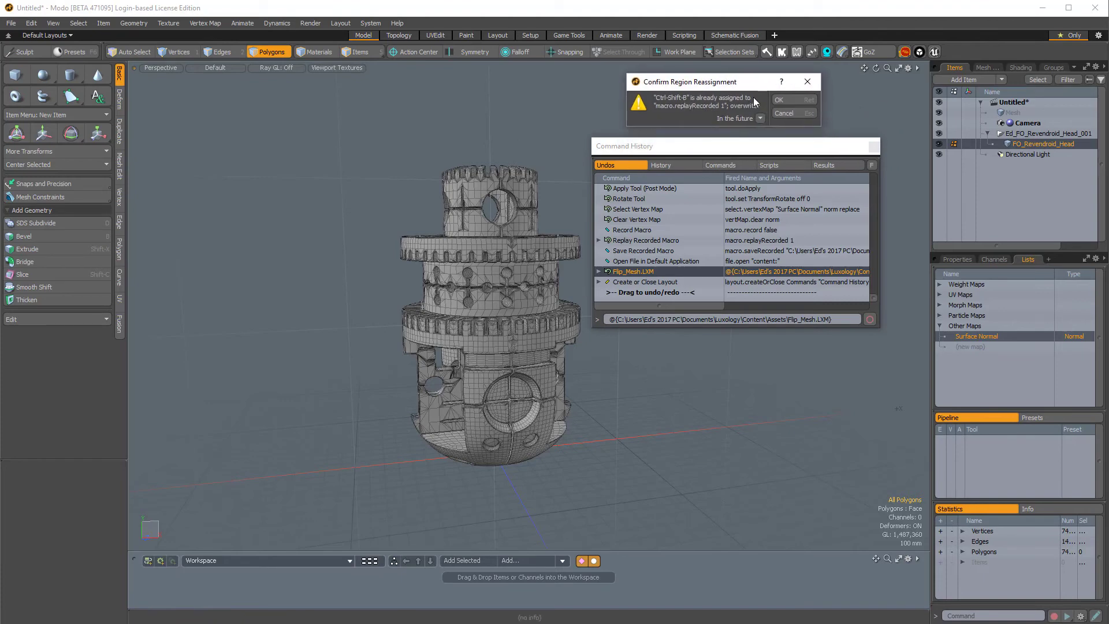
click(778, 101)
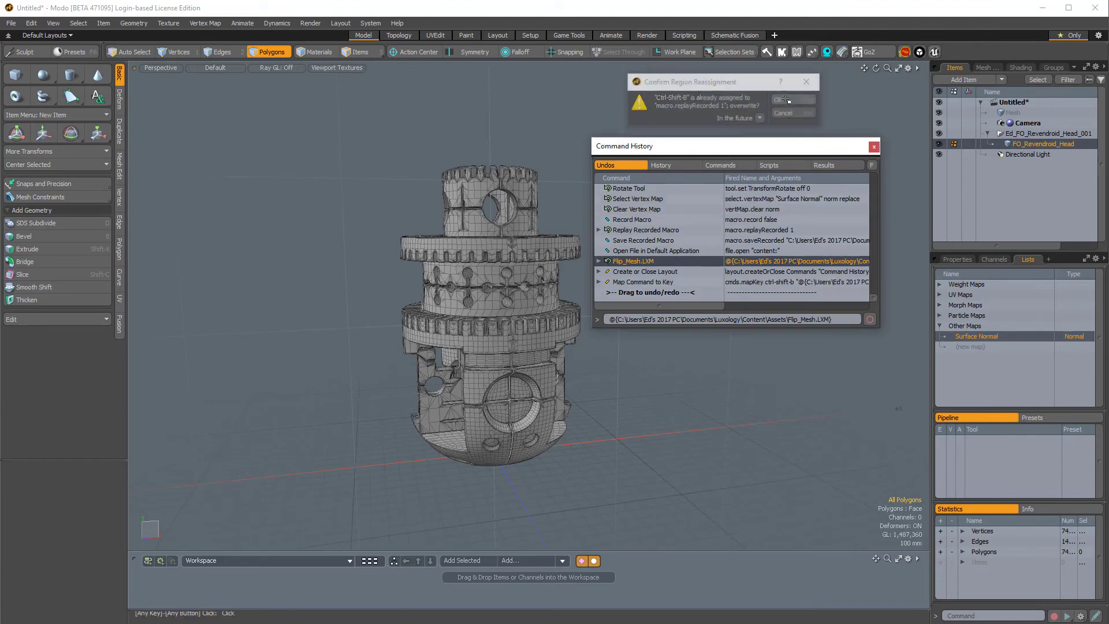
click(874, 147)
Test the Flip_Mesh macro's new key mapping on the head mesh and inspect the mesh from several angles
alt+drag(760, 270, 614, 304)
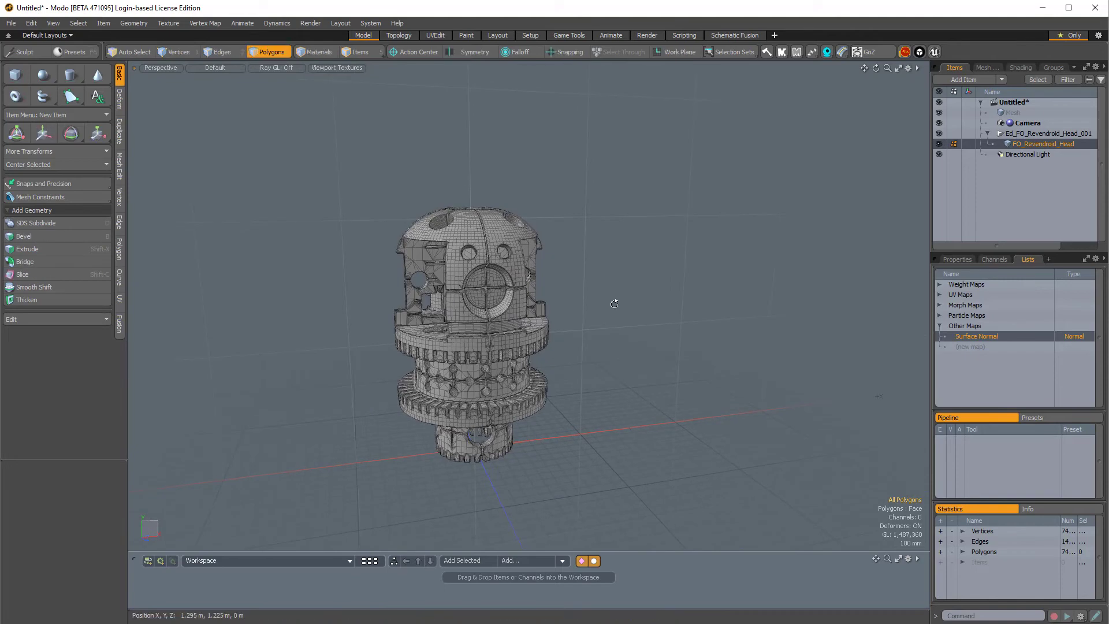
alt+drag(692, 353, 504, 351)
alt+drag(543, 253, 643, 376)
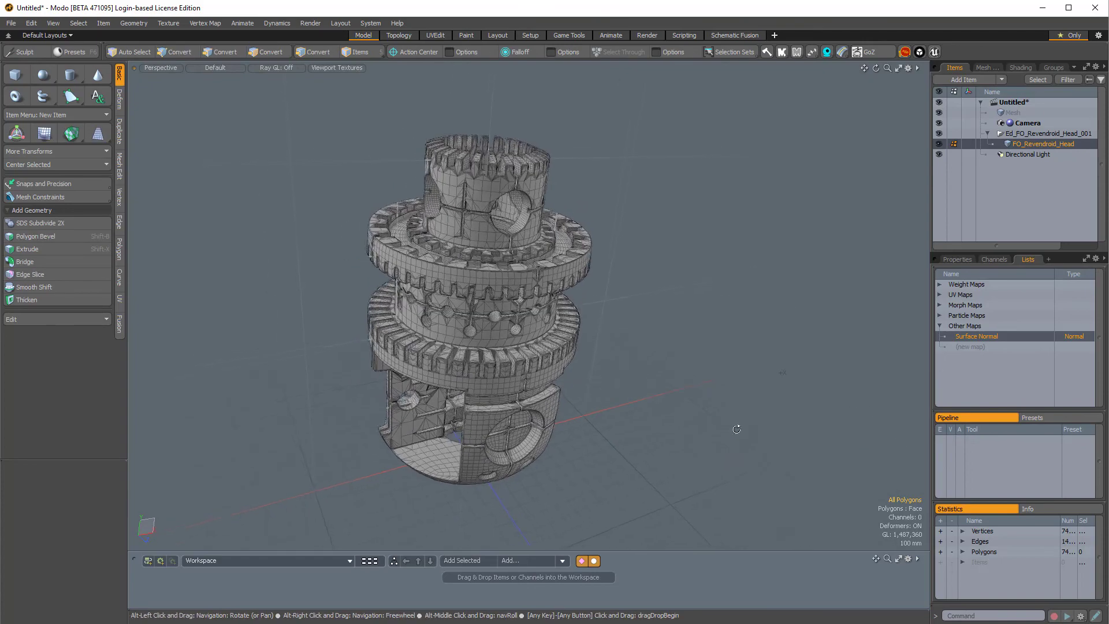
alt+drag(736, 429, 737, 409)
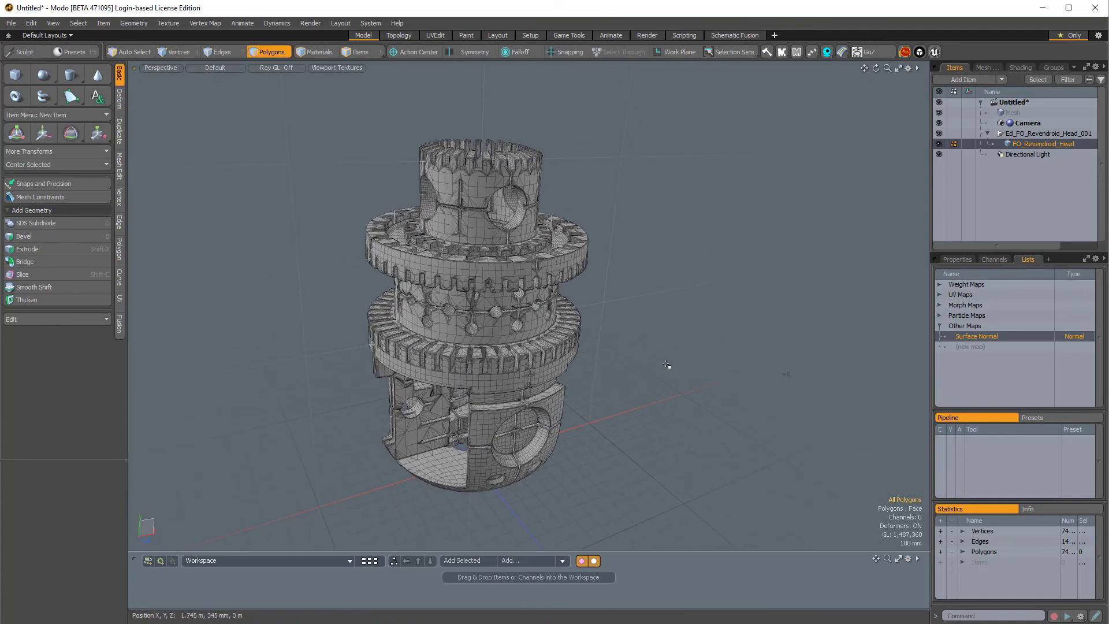
alt+drag(687, 334, 574, 417)
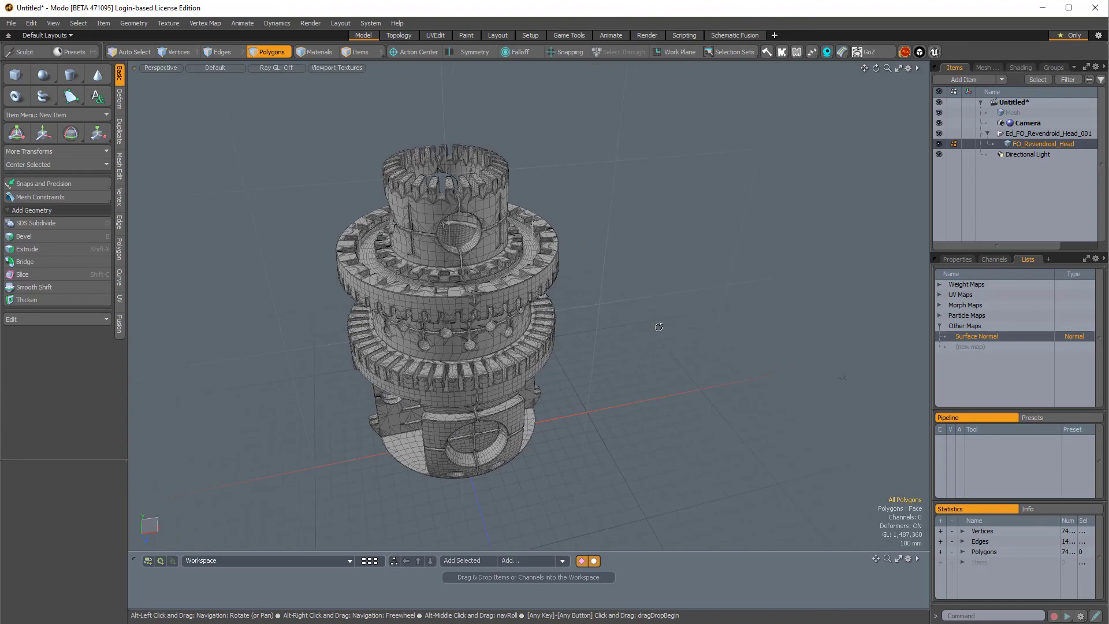